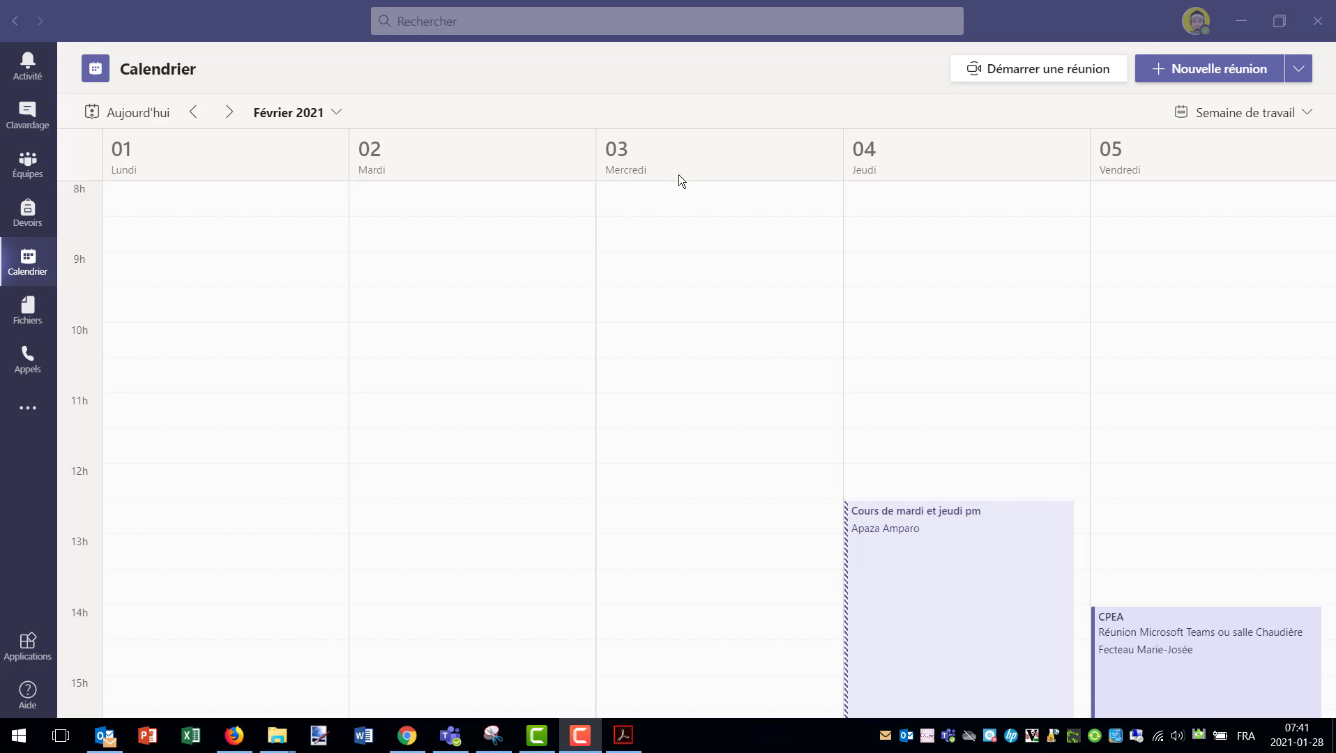
- Scroll the 1–5 February 2021 work week down so the early afternoon hours show
scroll(698, 351, "down", 3)
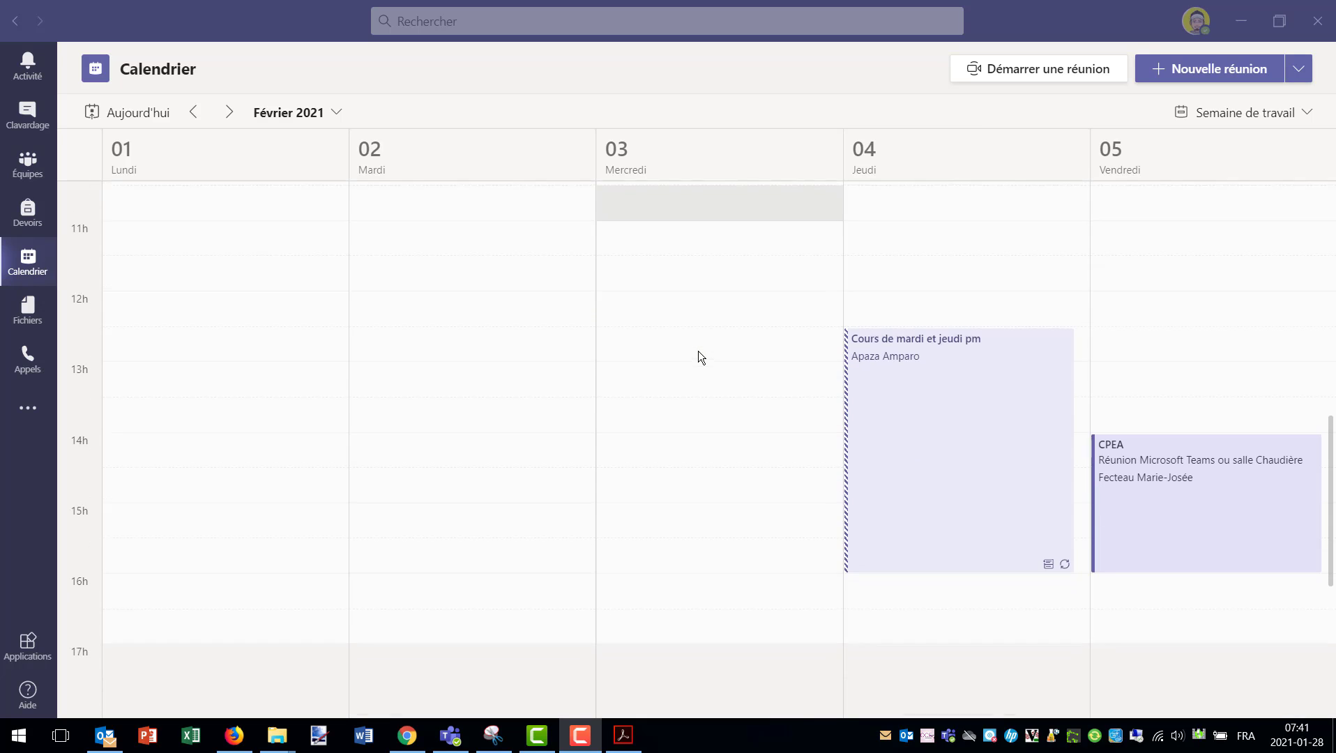
- Create meeting 'English Class 1' on Wednesday 3 February 2021, from 13:00 to 15:30
left_click(665, 378)
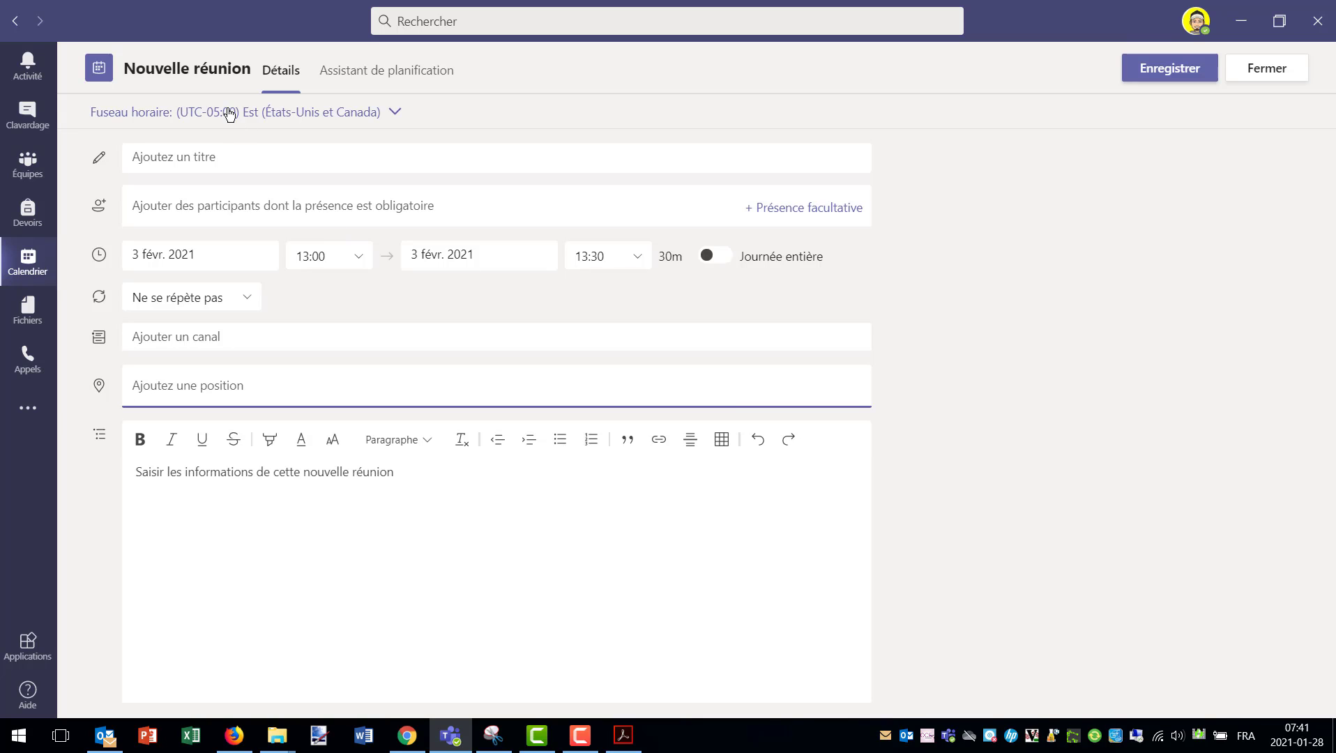
left_click_drag(249, 69, 125, 69)
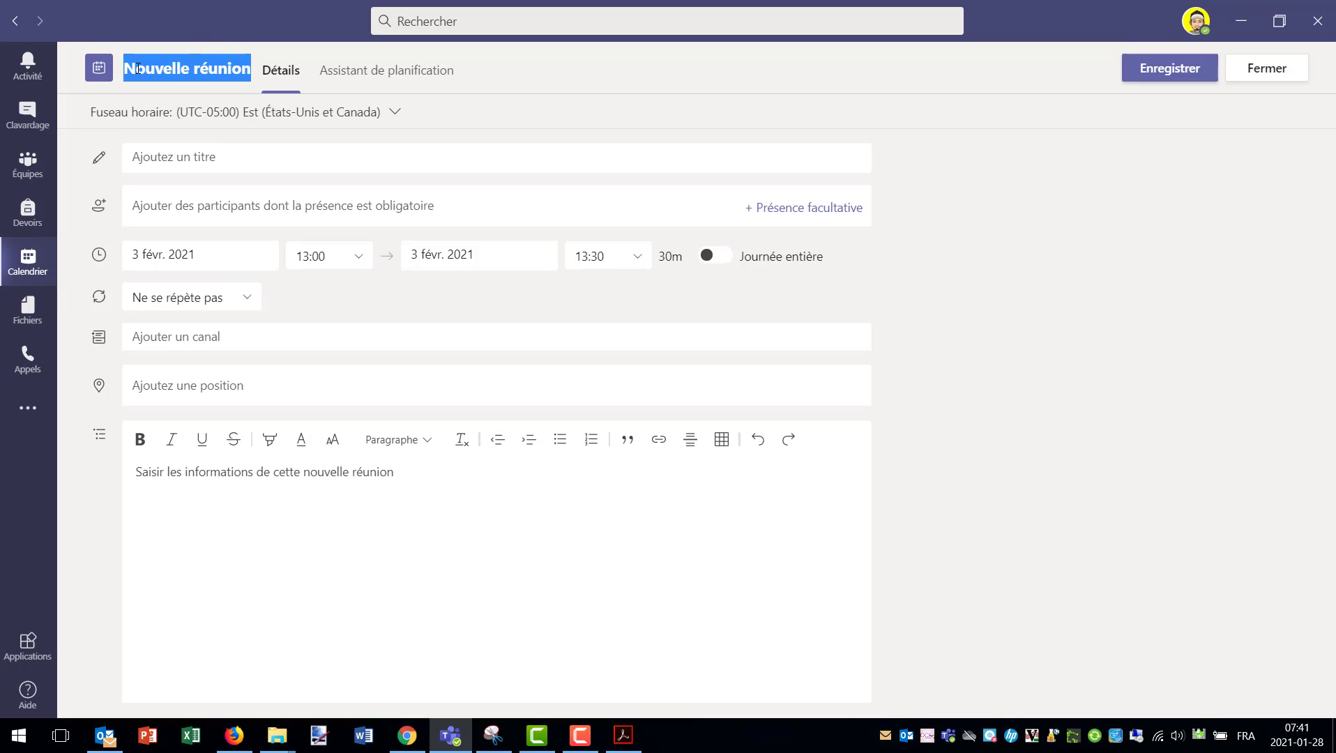
left_click(166, 158)
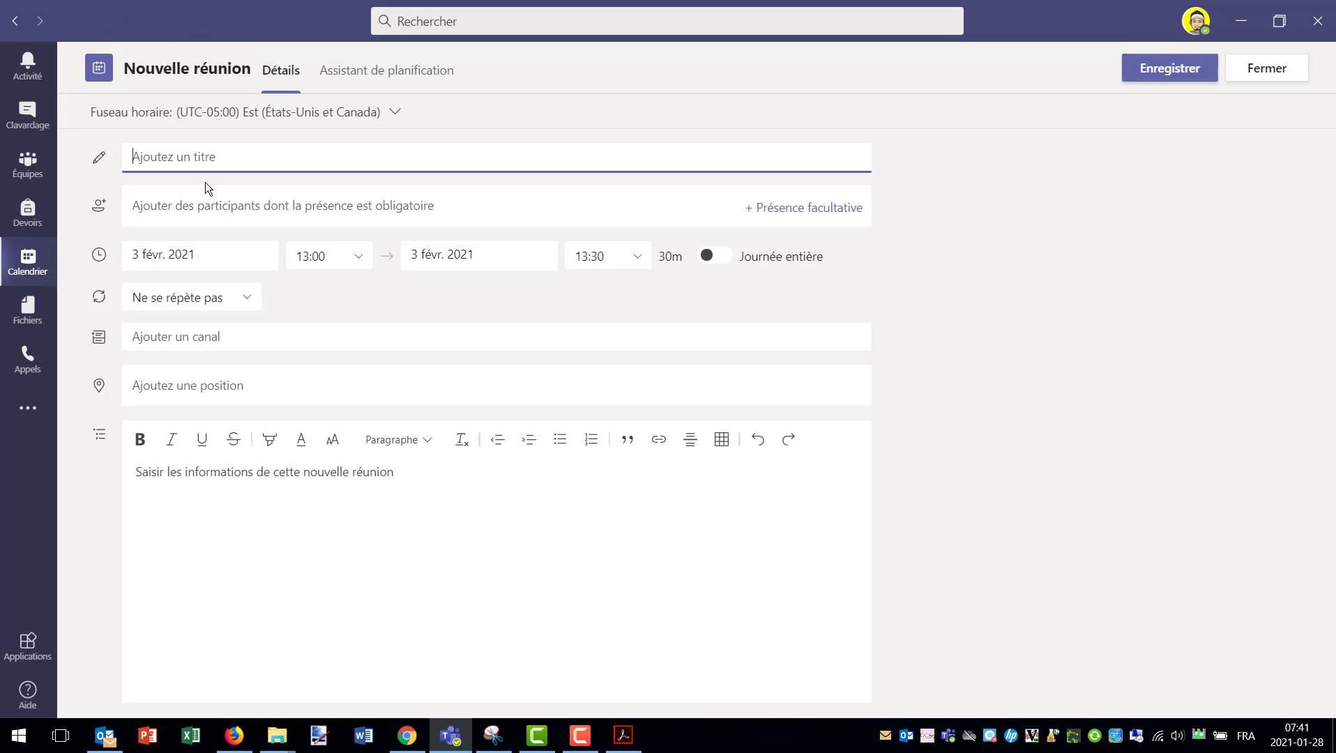
type("English Class 1")
left_click(641, 256)
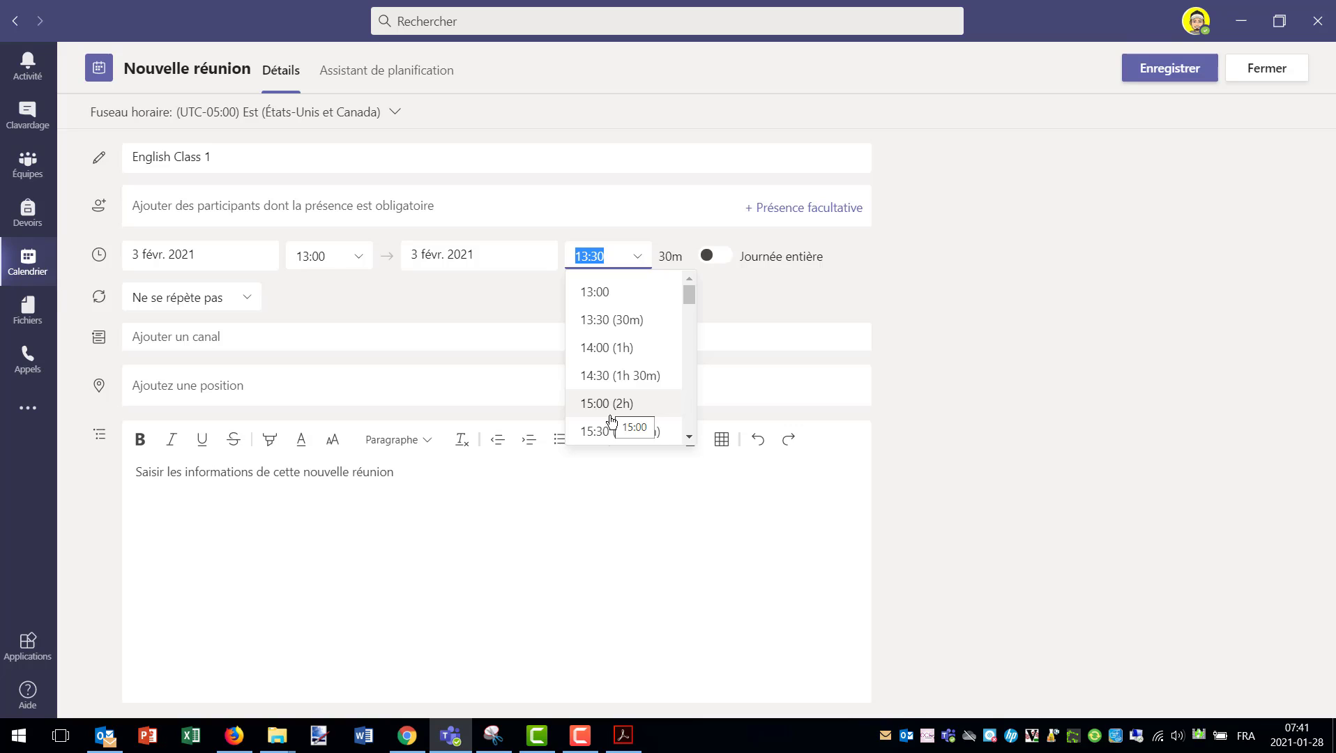
left_click(610, 431)
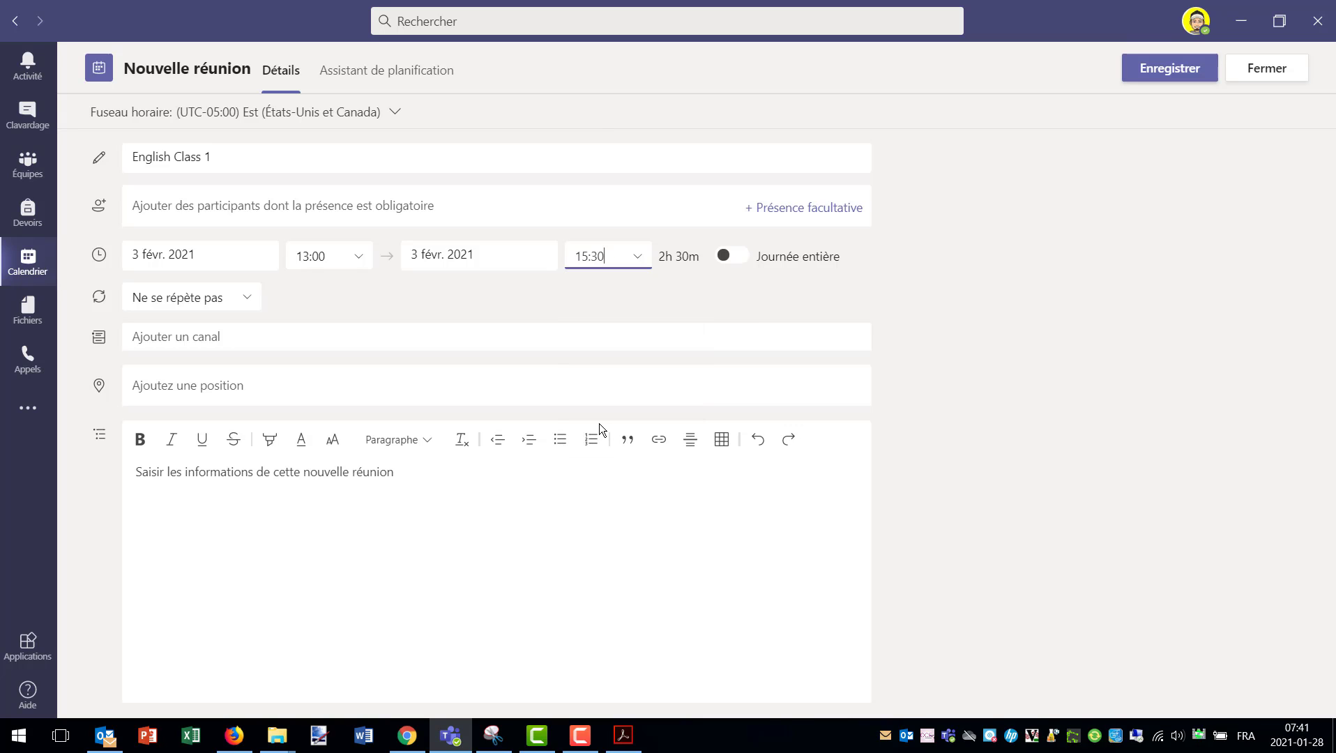
- Assign the meeting to the Test Jo team's Général channel
left_click(225, 338)
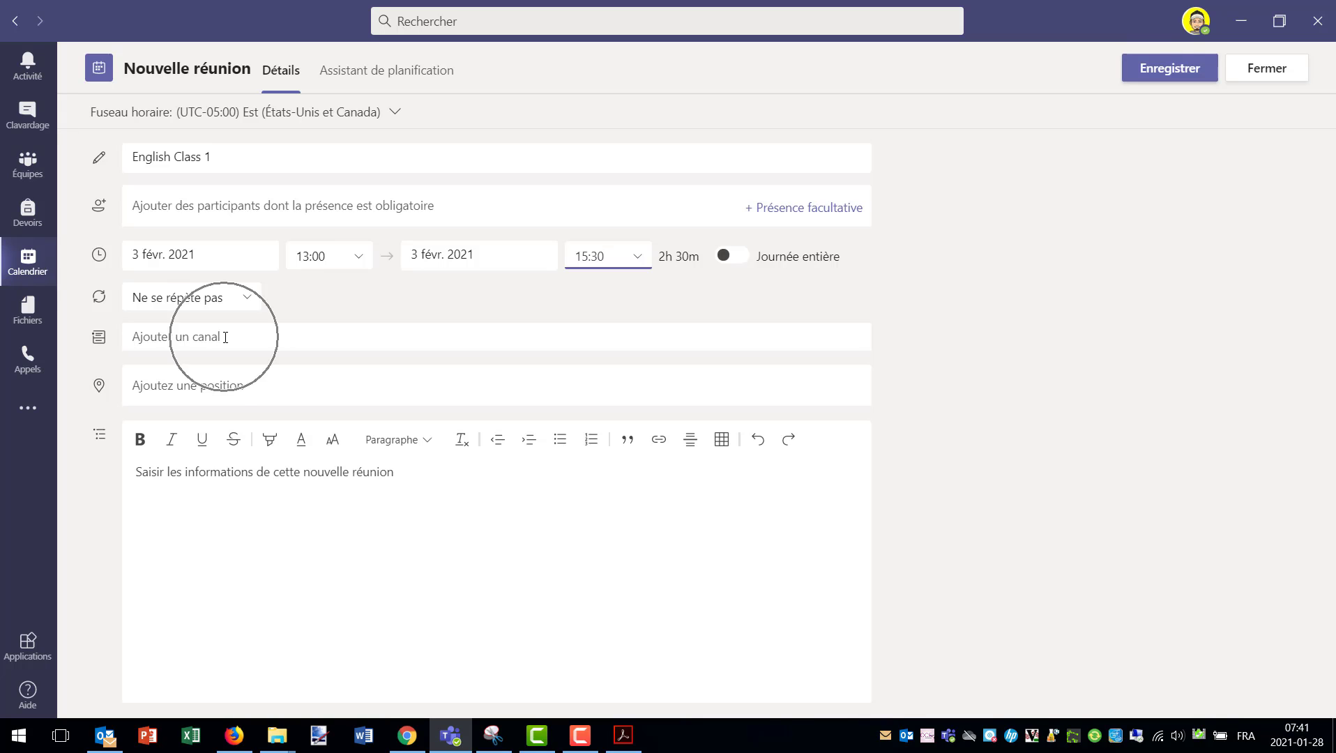
left_click(225, 338)
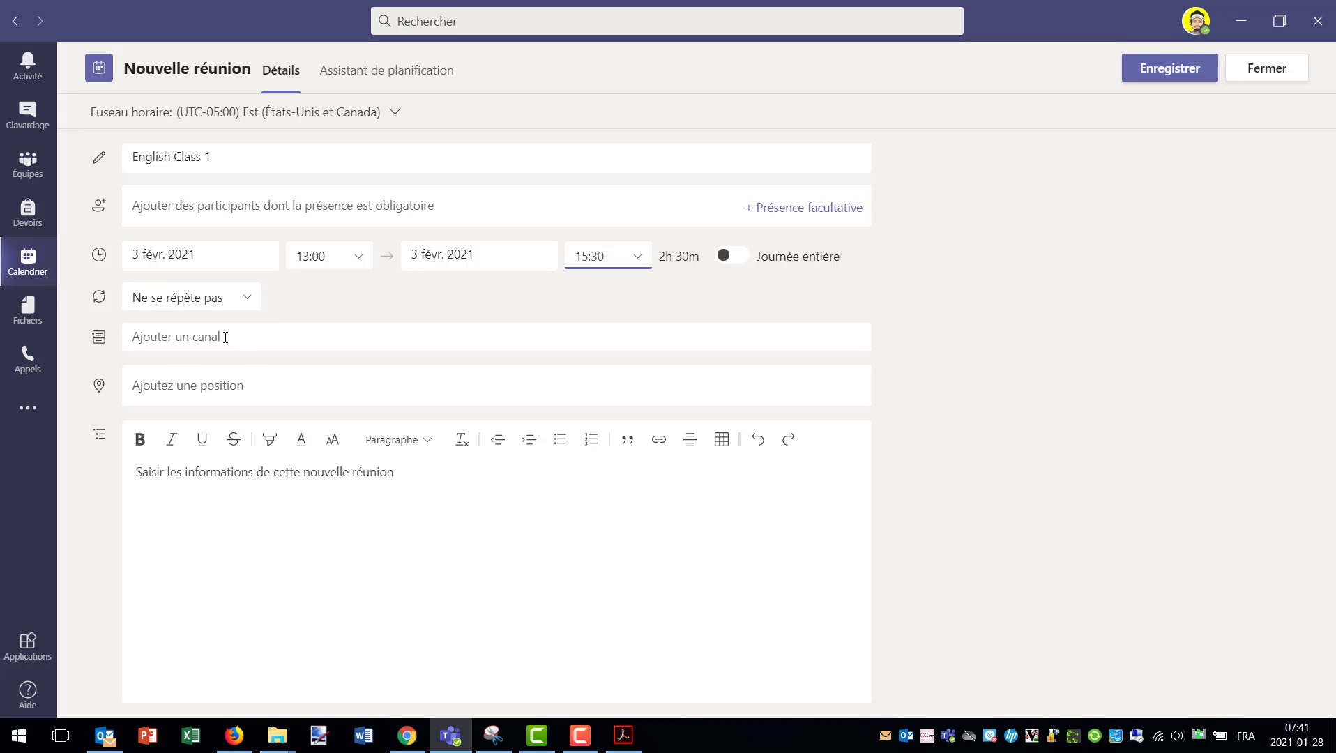
left_click(225, 337)
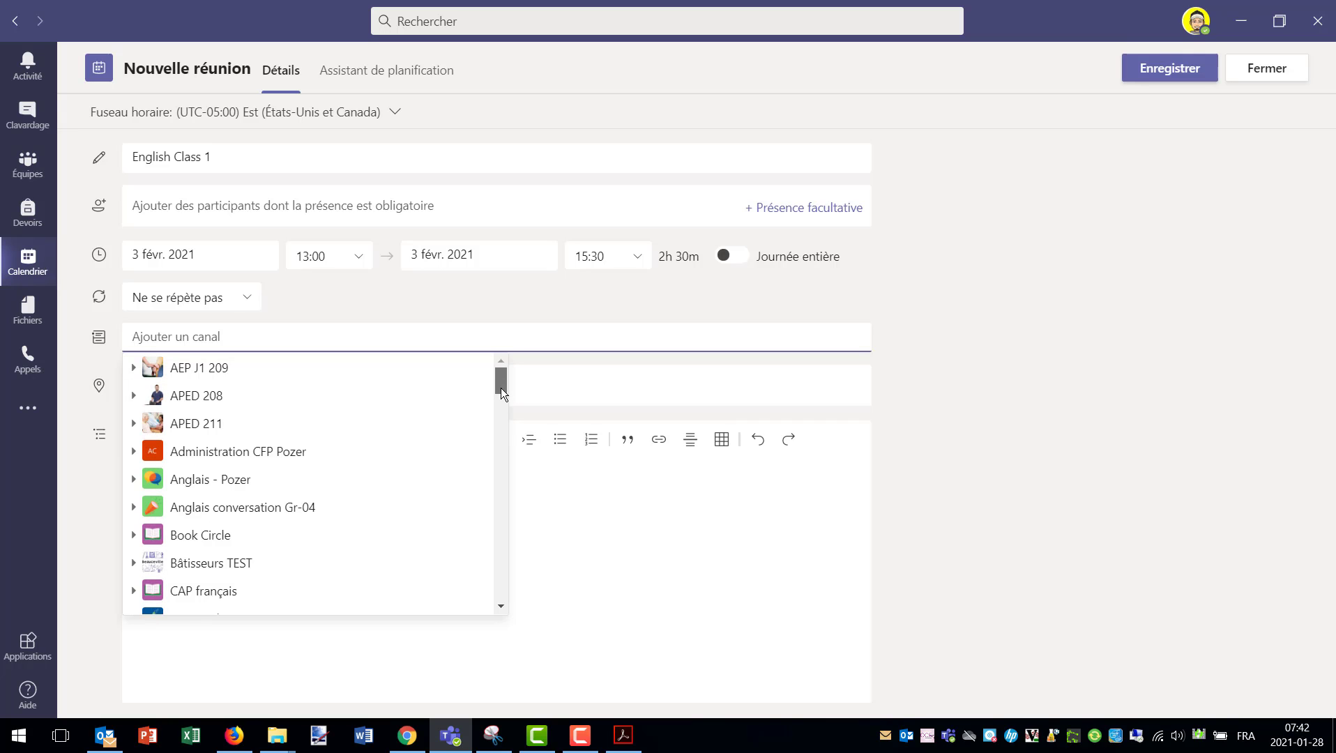
left_click_drag(502, 388, 507, 553)
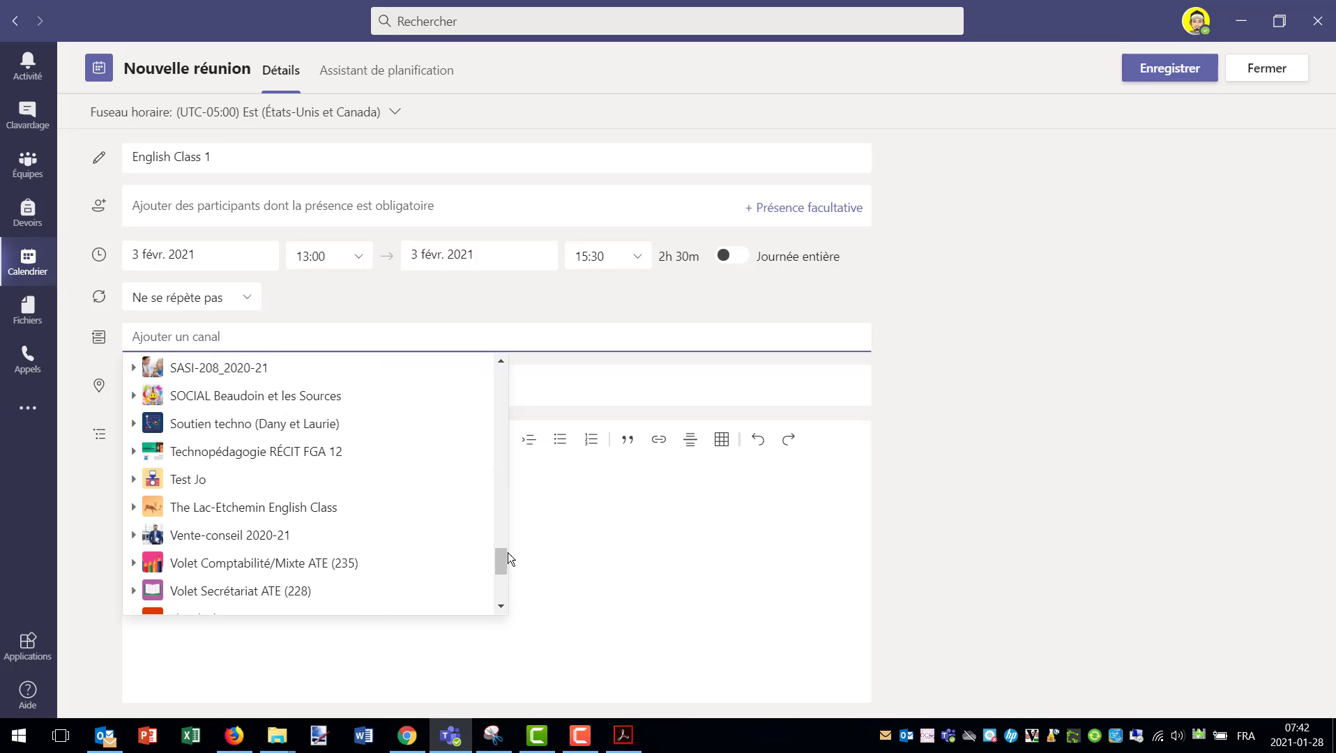
left_click(179, 480)
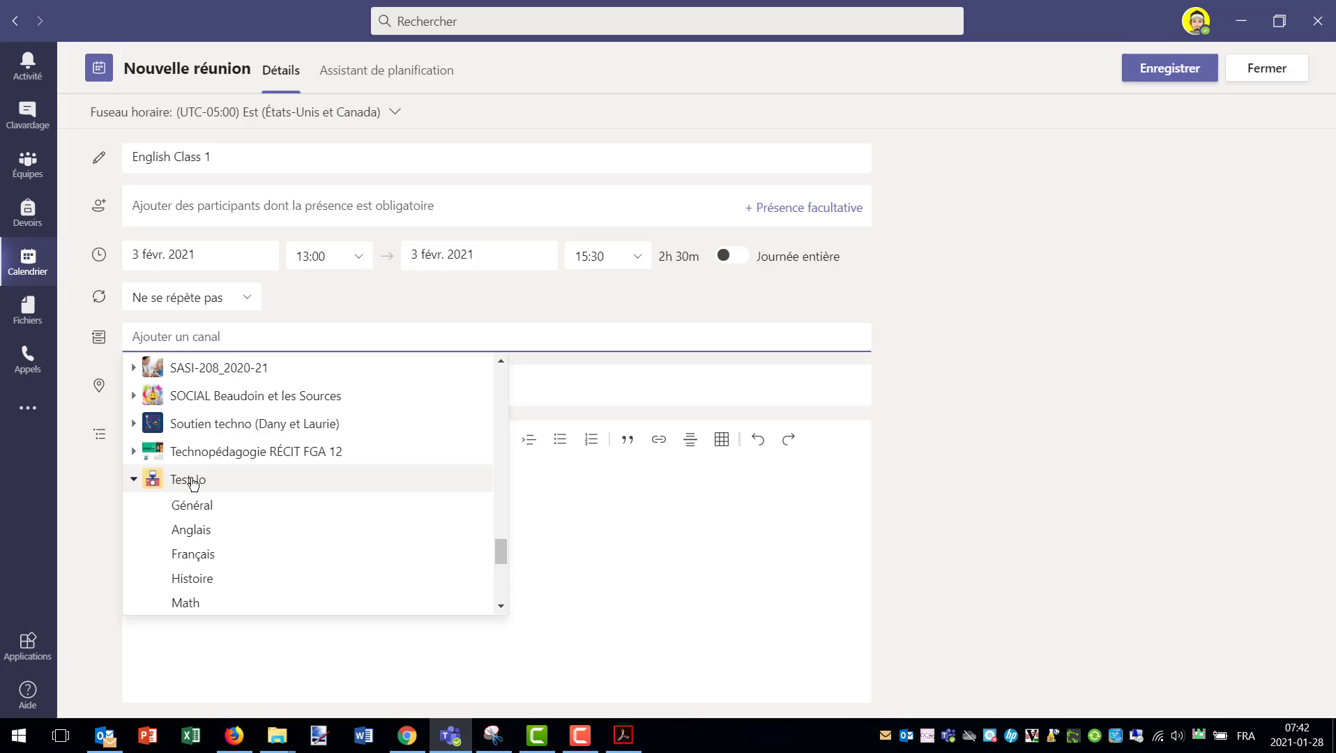
key("ctrl")
key("ctrl")
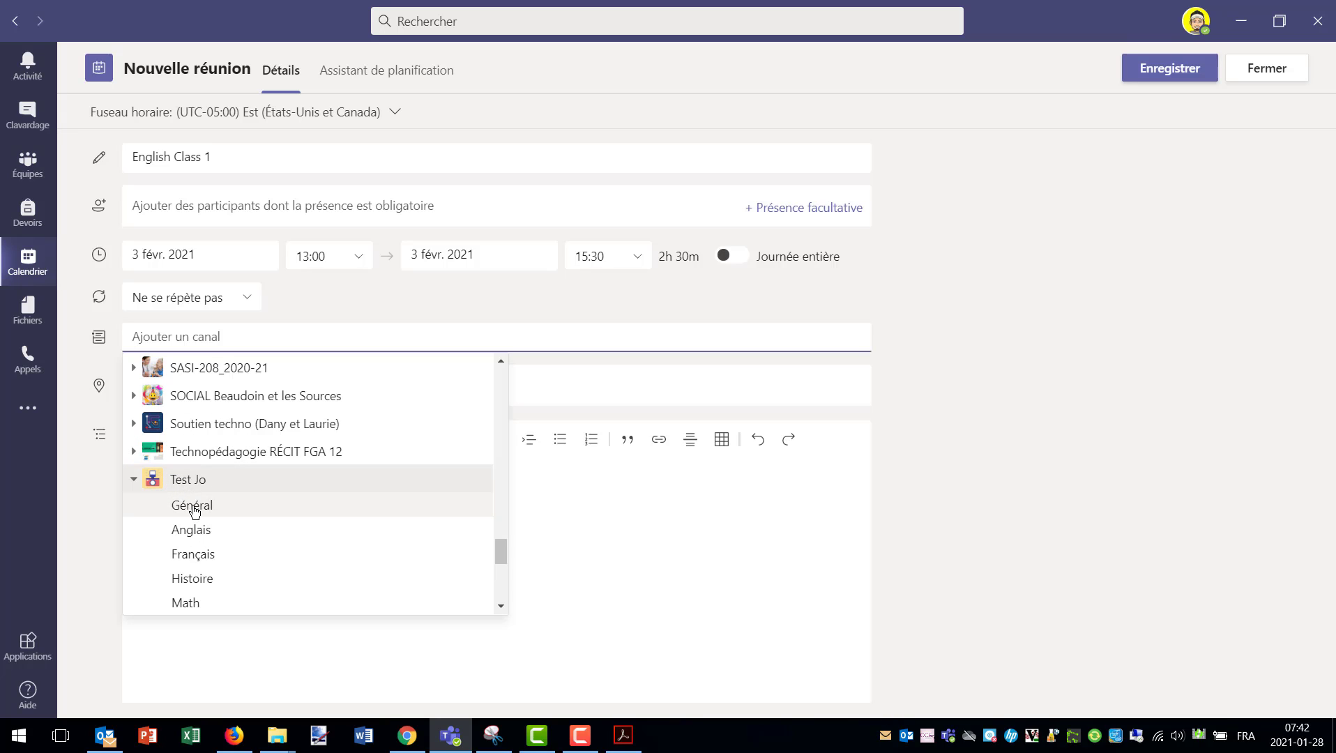
key("ctrl")
key("ctrl")
left_click(195, 510)
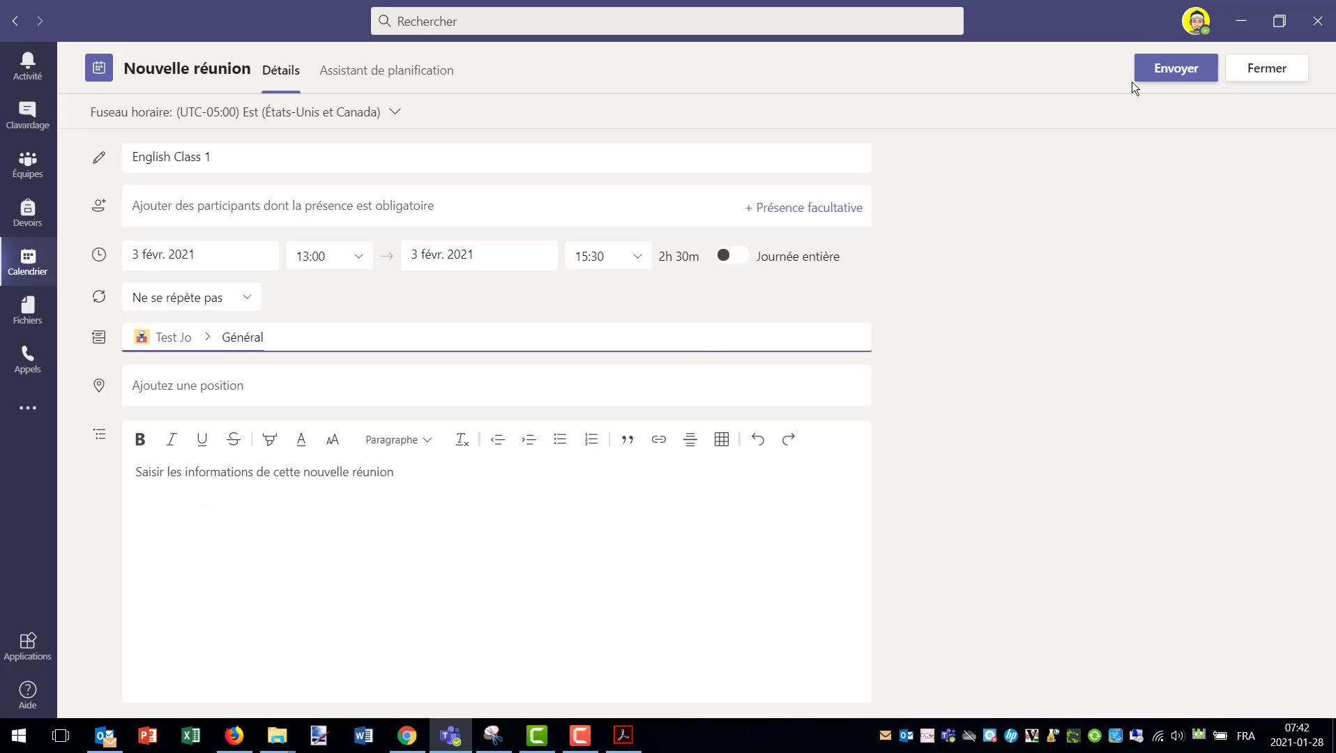
left_click(1171, 70)
left_click(1170, 71)
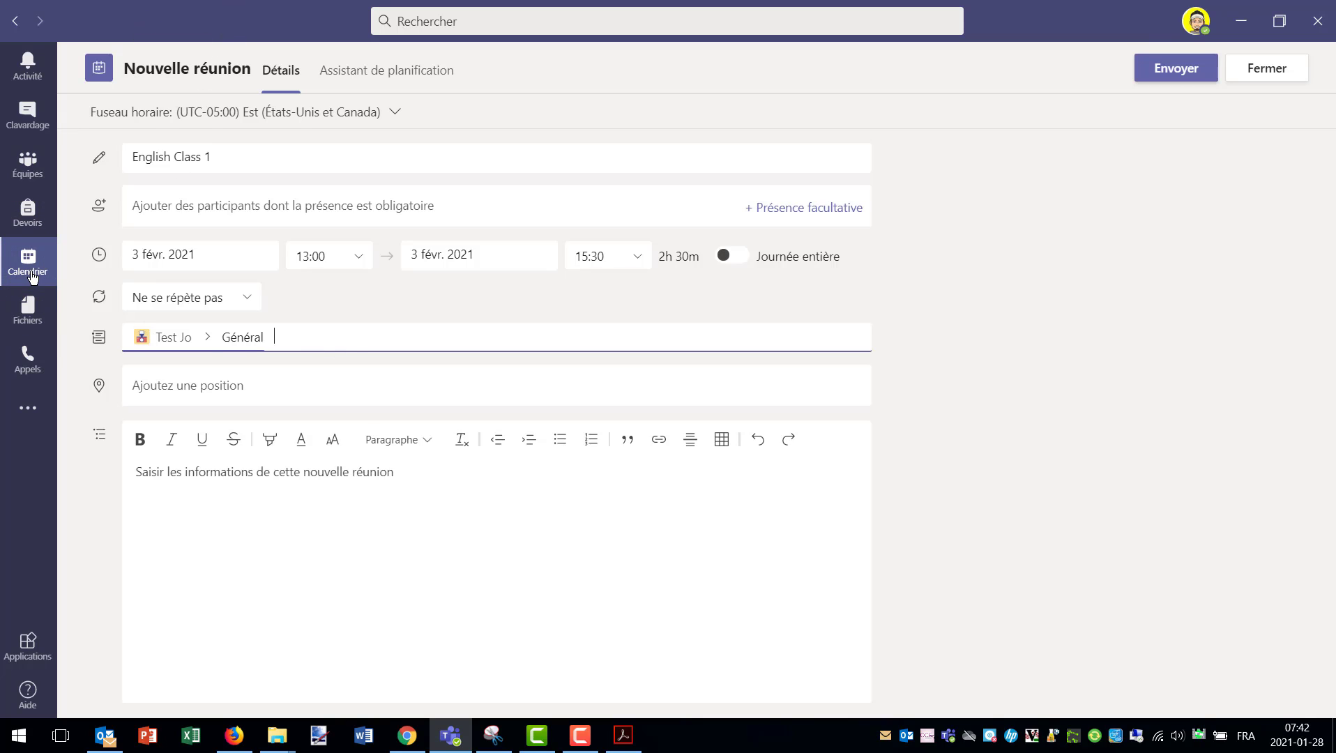
- Send the invitation, then return to the calendar's week of 1 February around 13h
left_click(1178, 67)
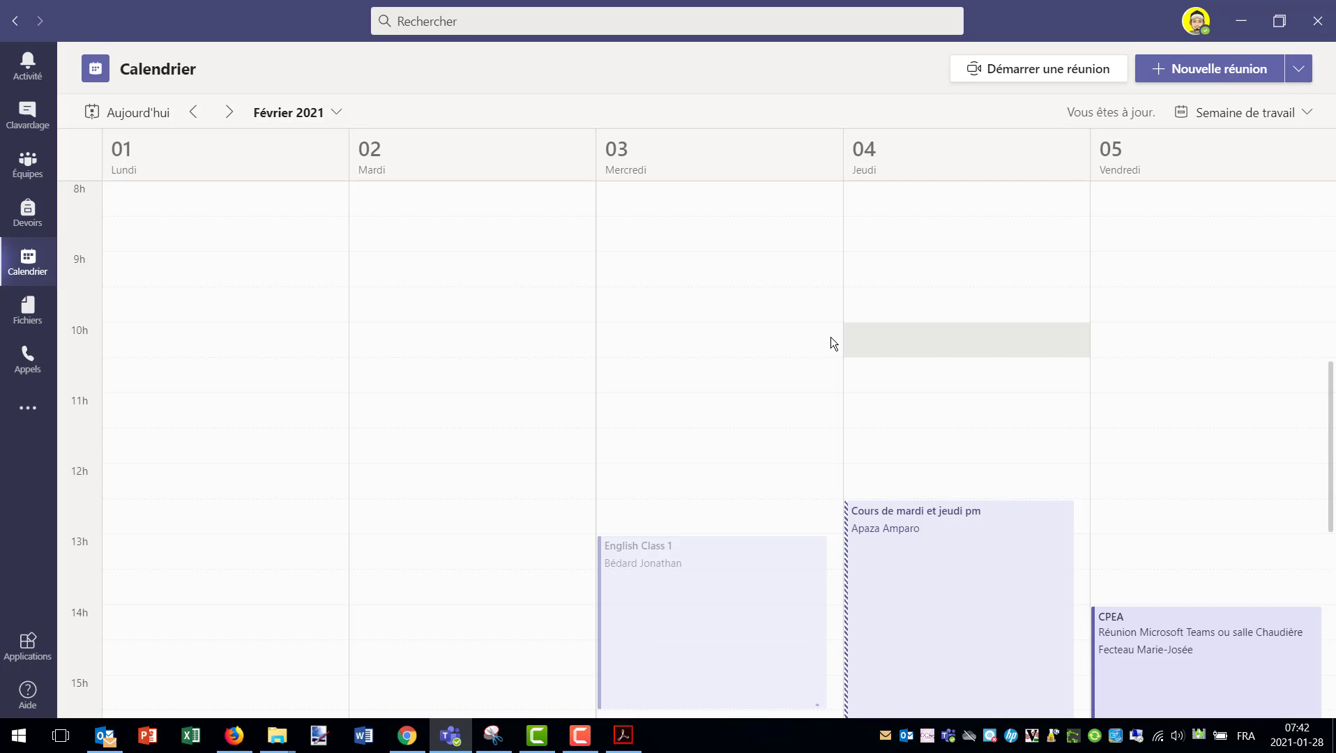
scroll(738, 404, "down", 1)
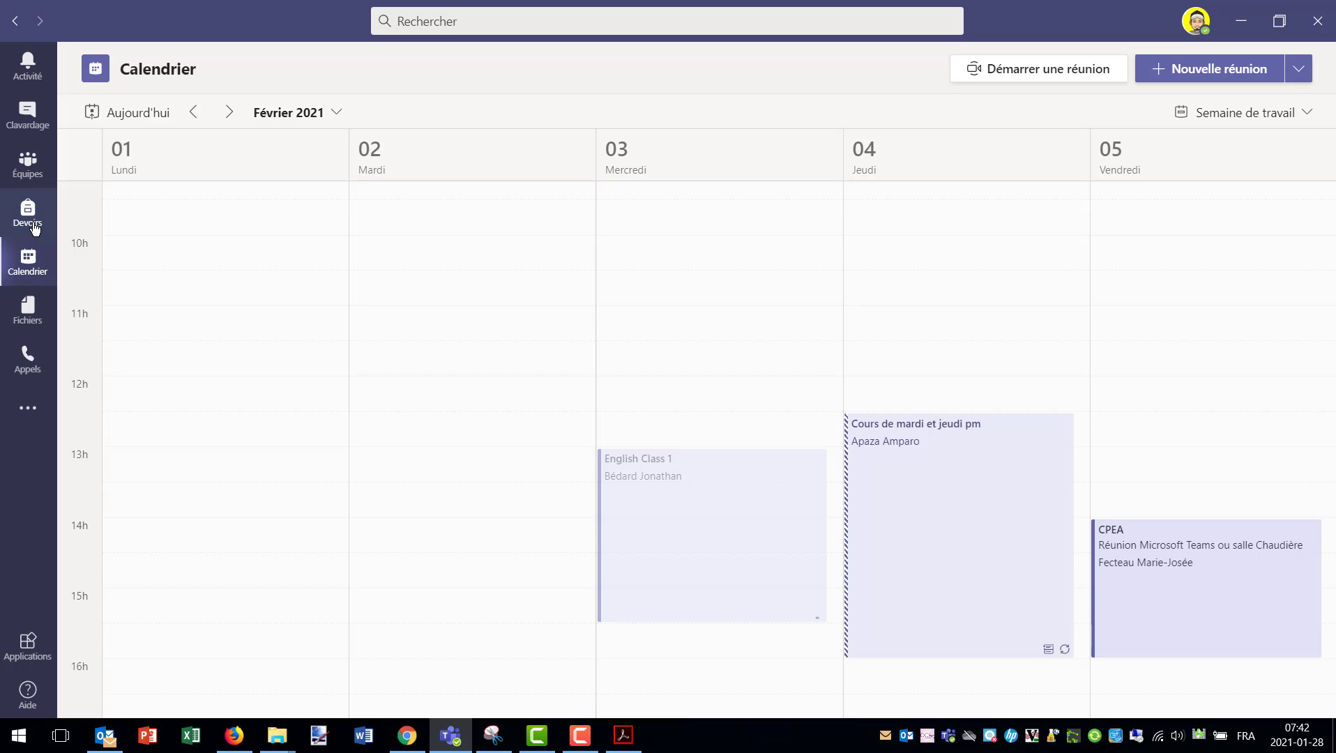
key("ctrl")
key("ctrl")
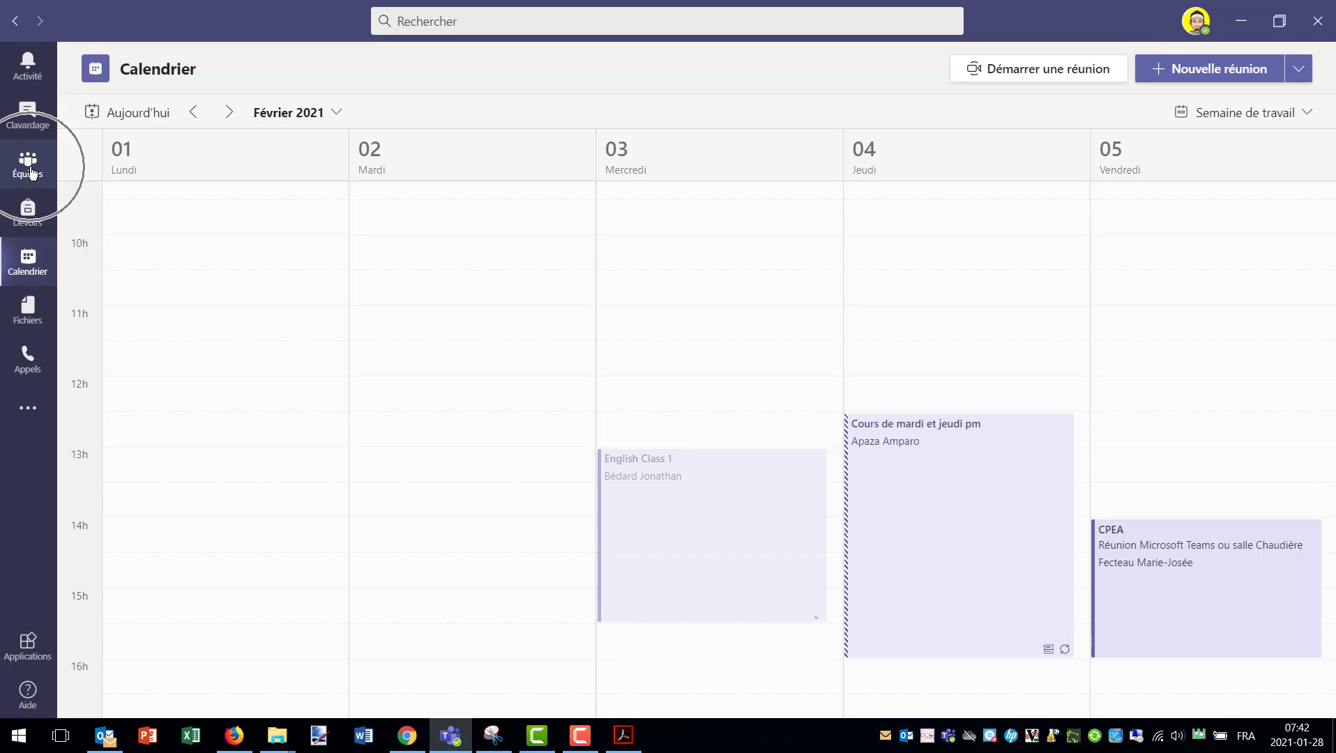
left_click(27, 168)
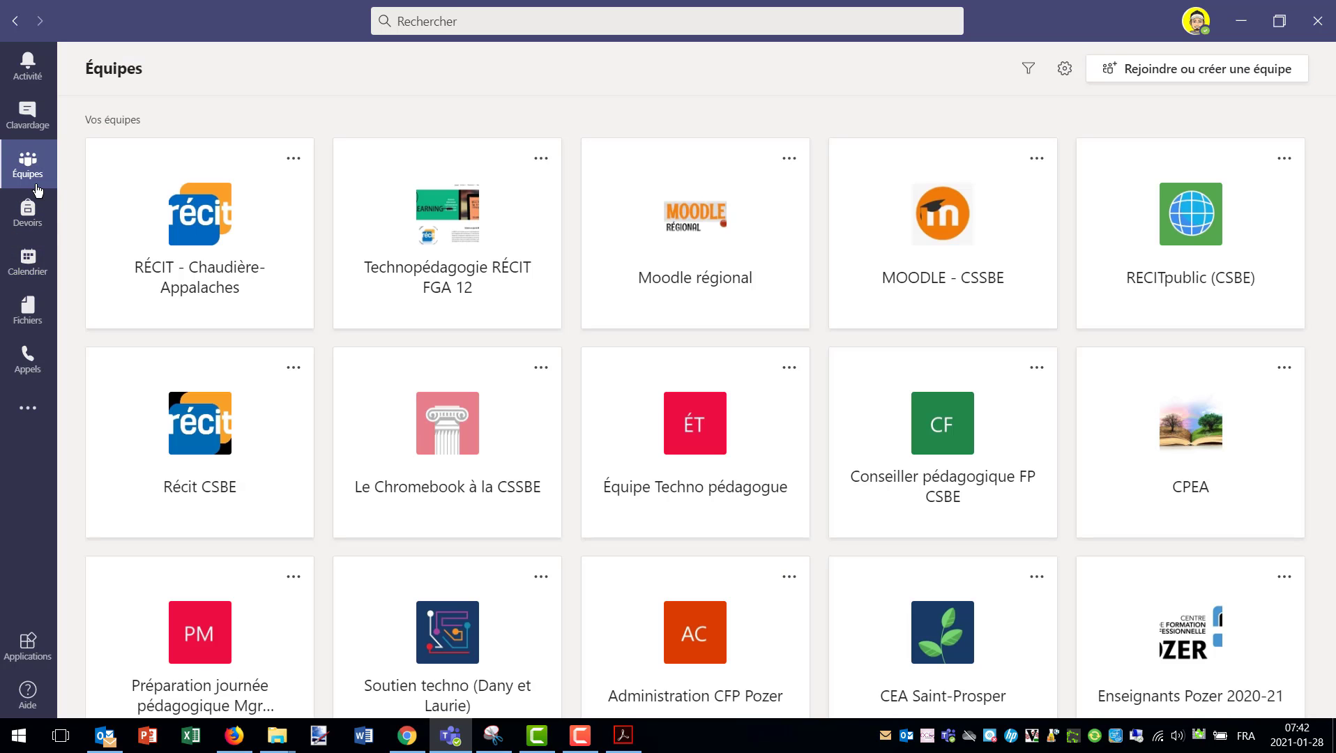
left_click(28, 263)
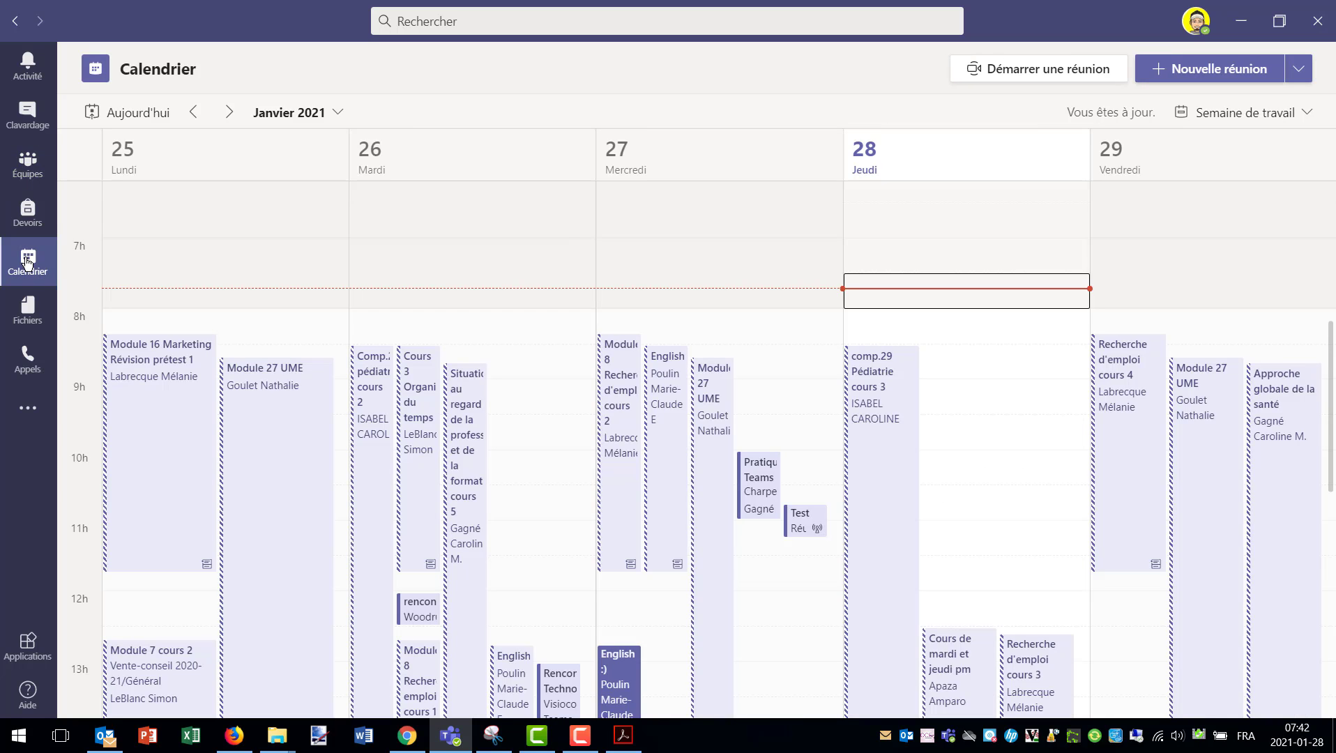
left_click(229, 113)
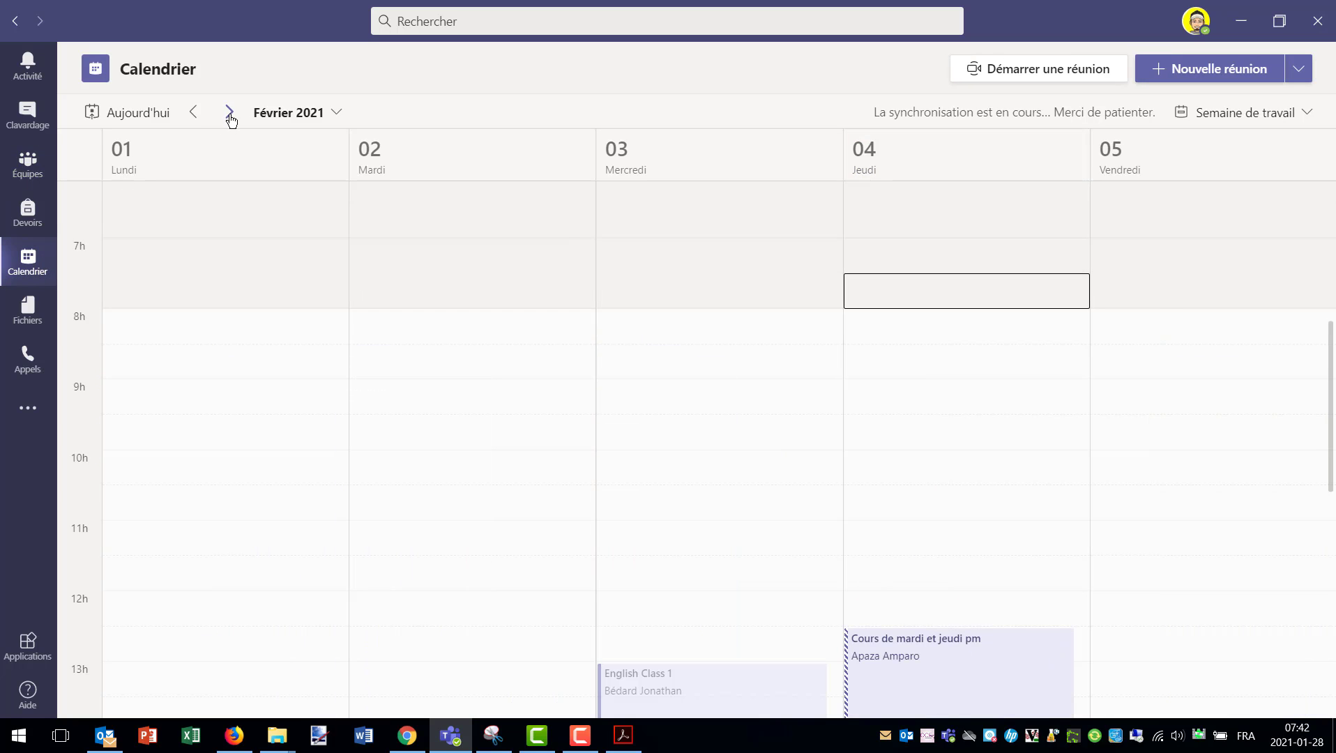
scroll(786, 350, "down", 4)
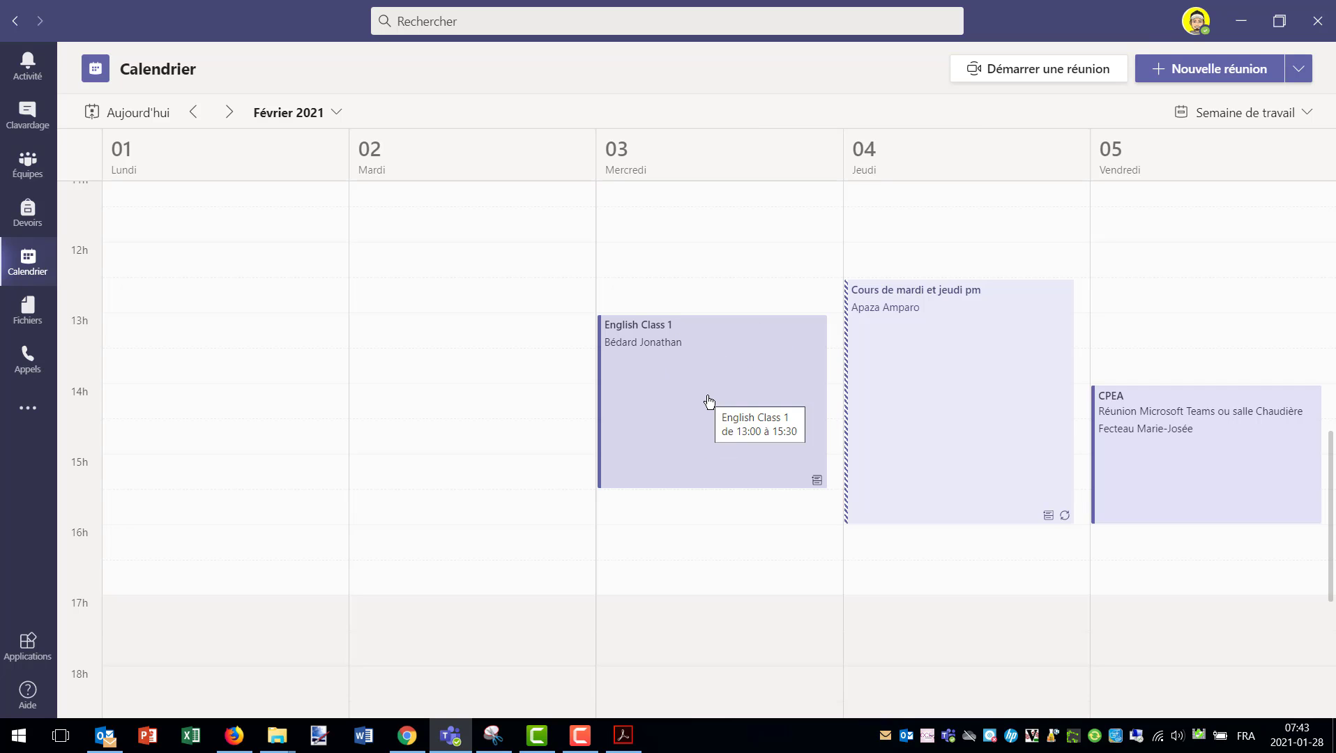
- Open the English Class 1 event from the calendar and choose Modifier
left_click(710, 401)
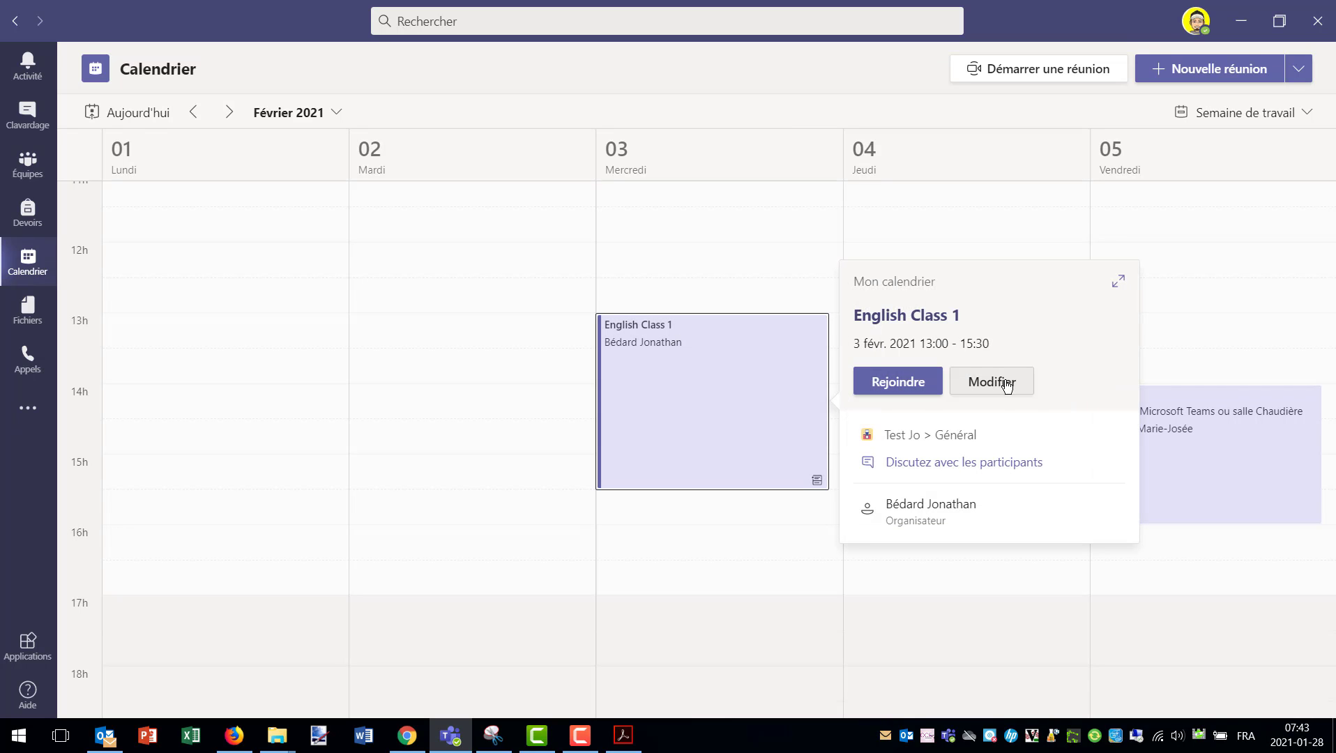
left_click(1007, 383)
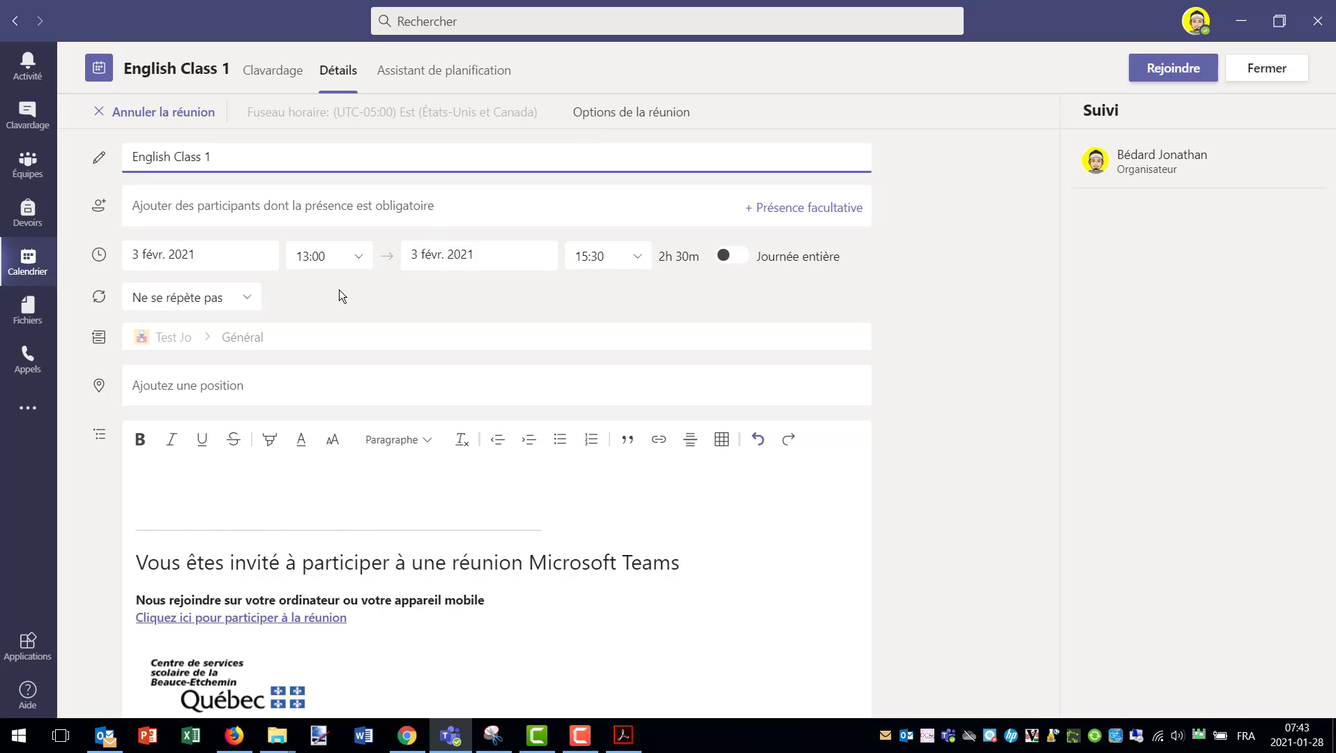
- Copy the 'Cliquez ici pour participer à la réunion' link from the invitation text
scroll(327, 298, "down", 2)
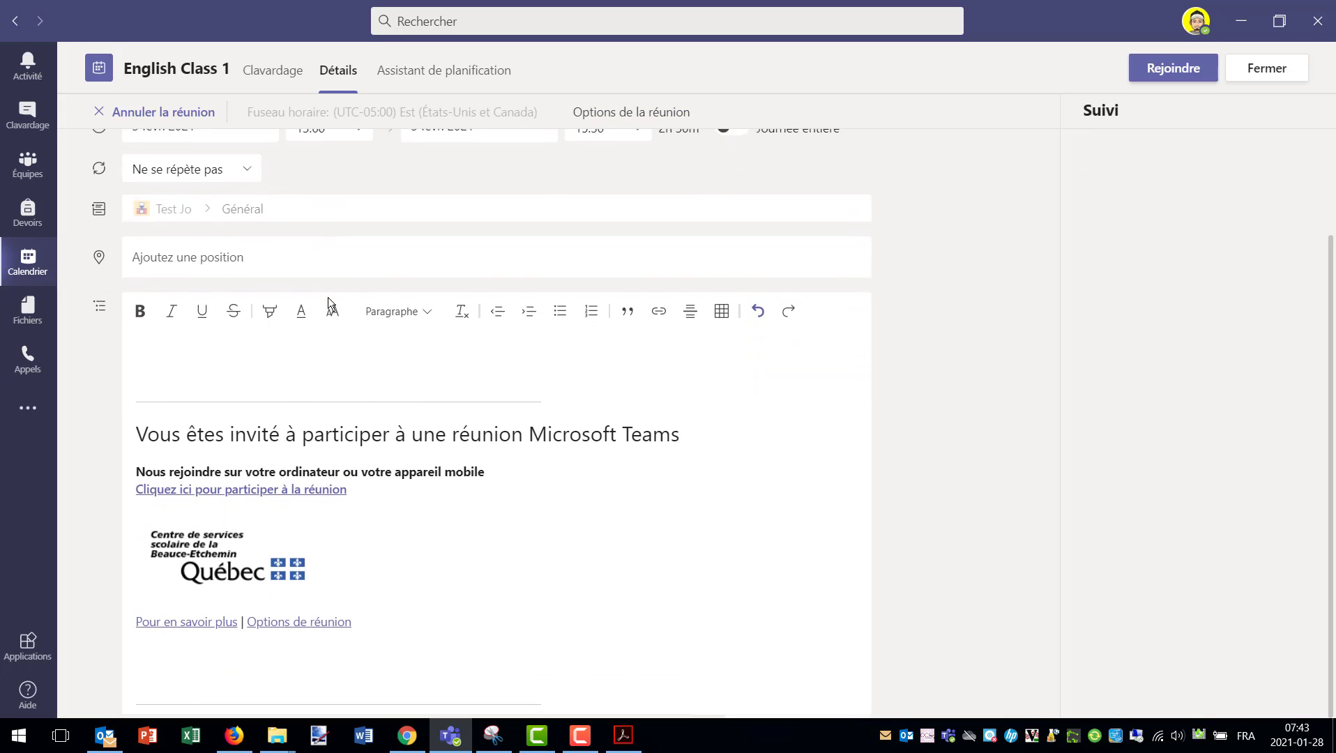
left_click(279, 450)
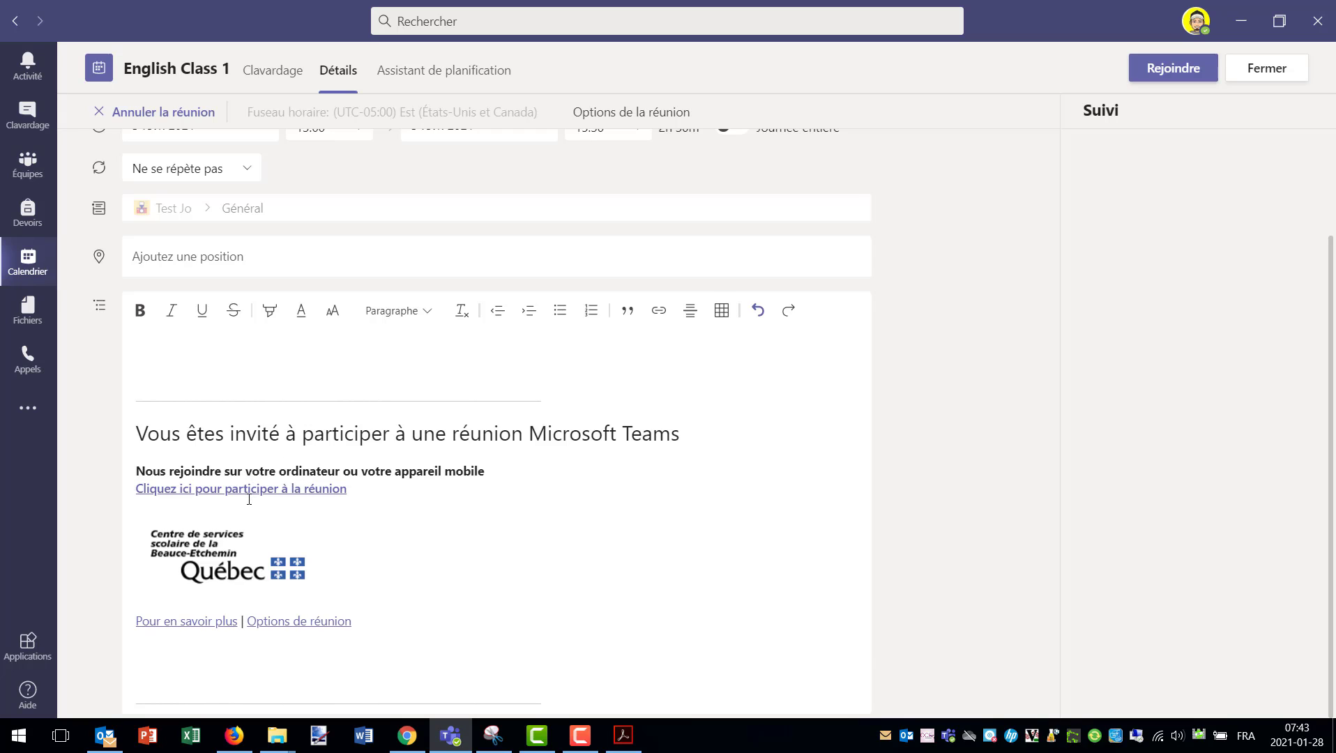
left_click_drag(343, 491, 137, 491)
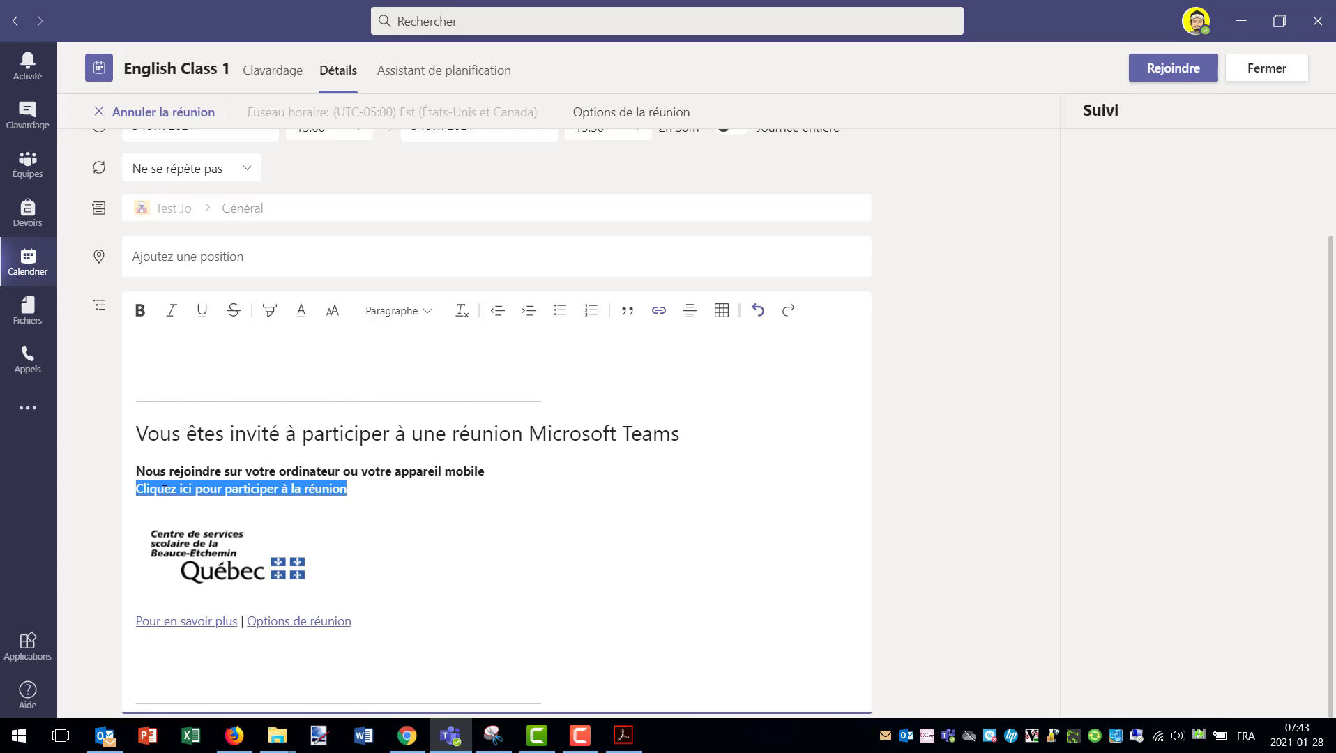
right_click(247, 491)
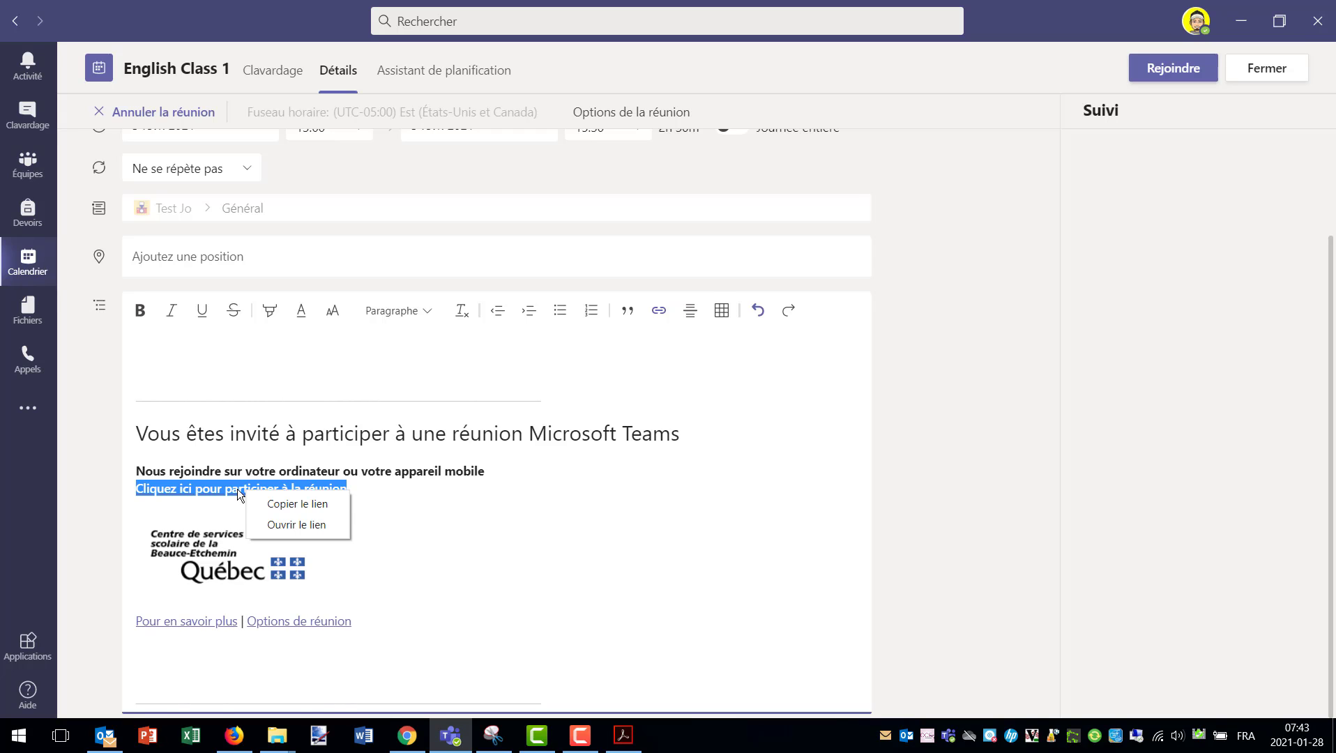
left_click(283, 504)
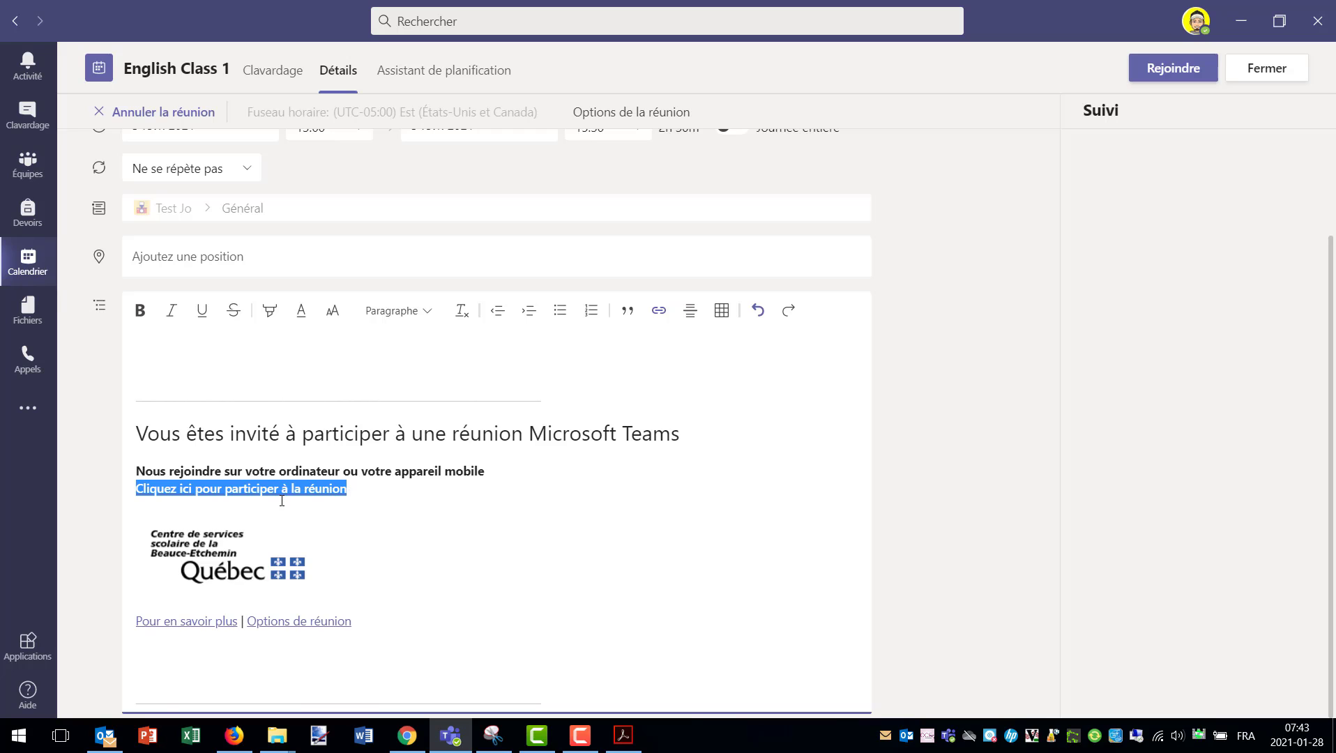
left_click(351, 490)
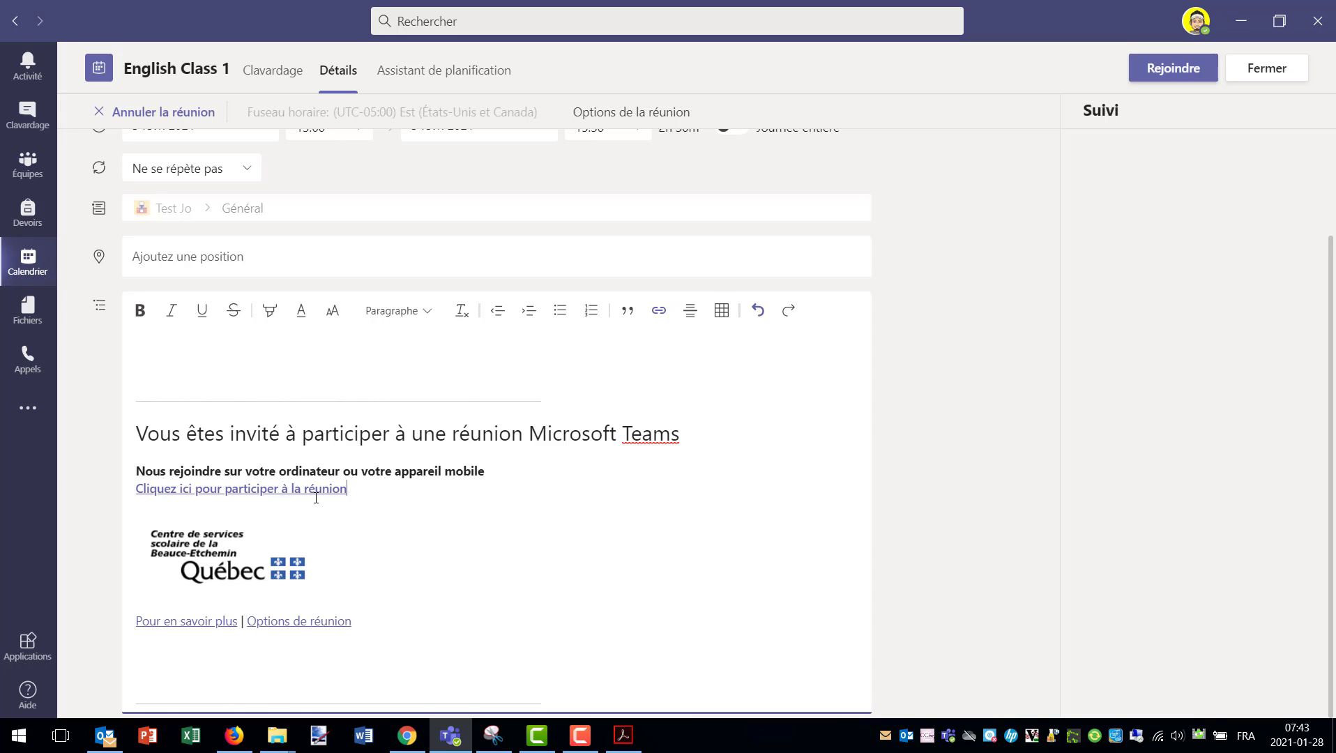
- Start a new Outlook message addressed to the recipient's e-mail address
left_click(412, 741)
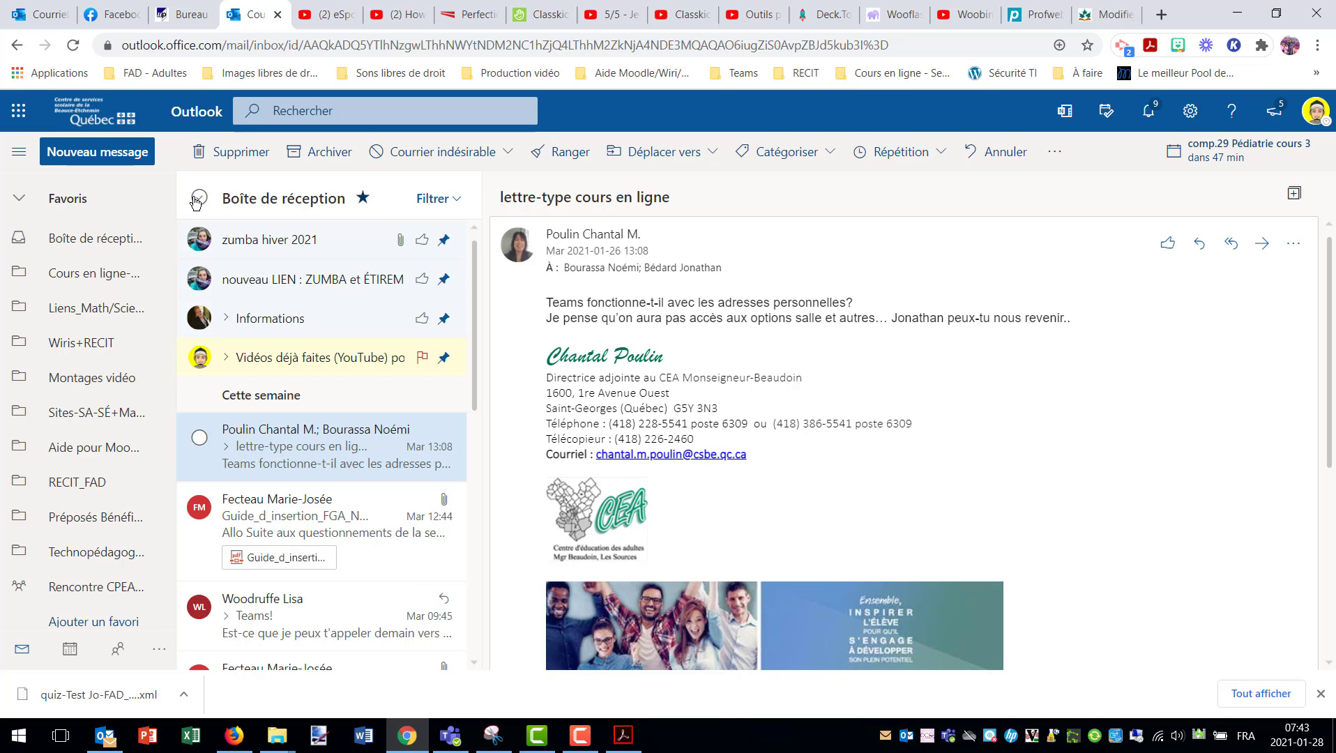
left_click(127, 151)
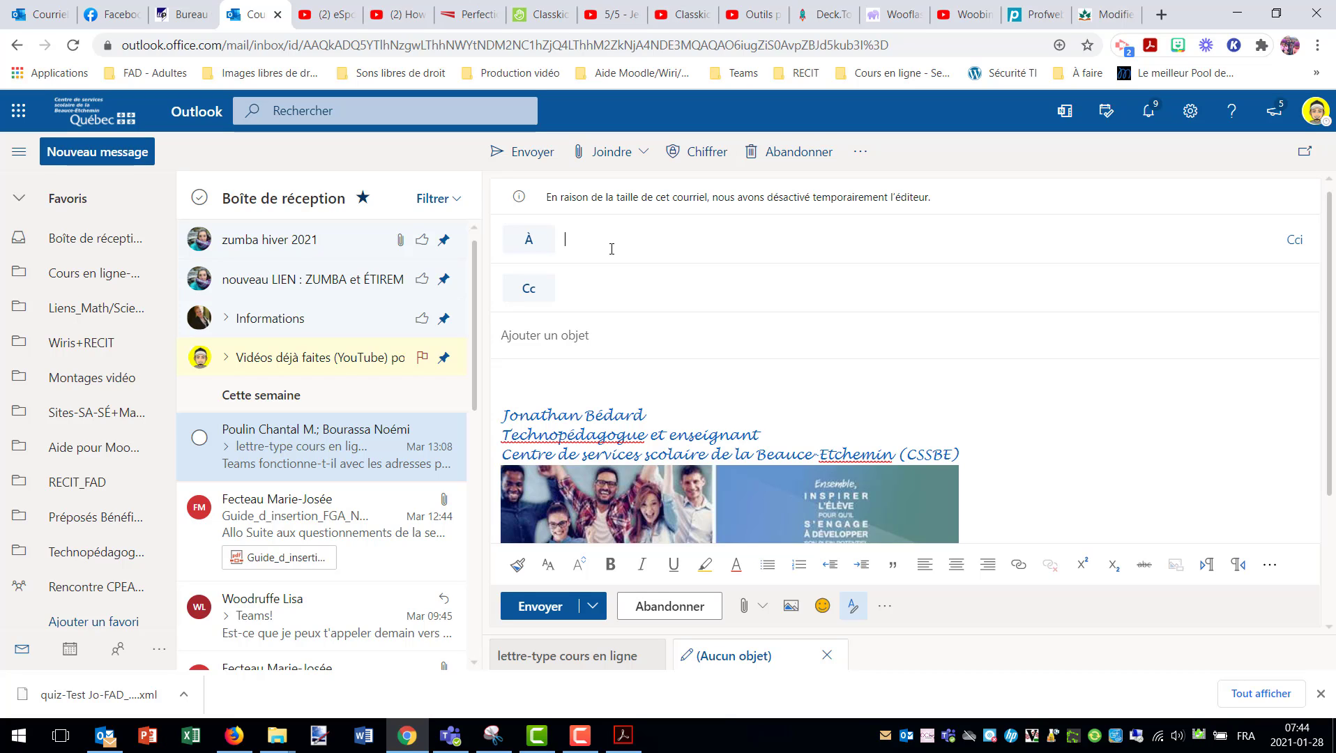
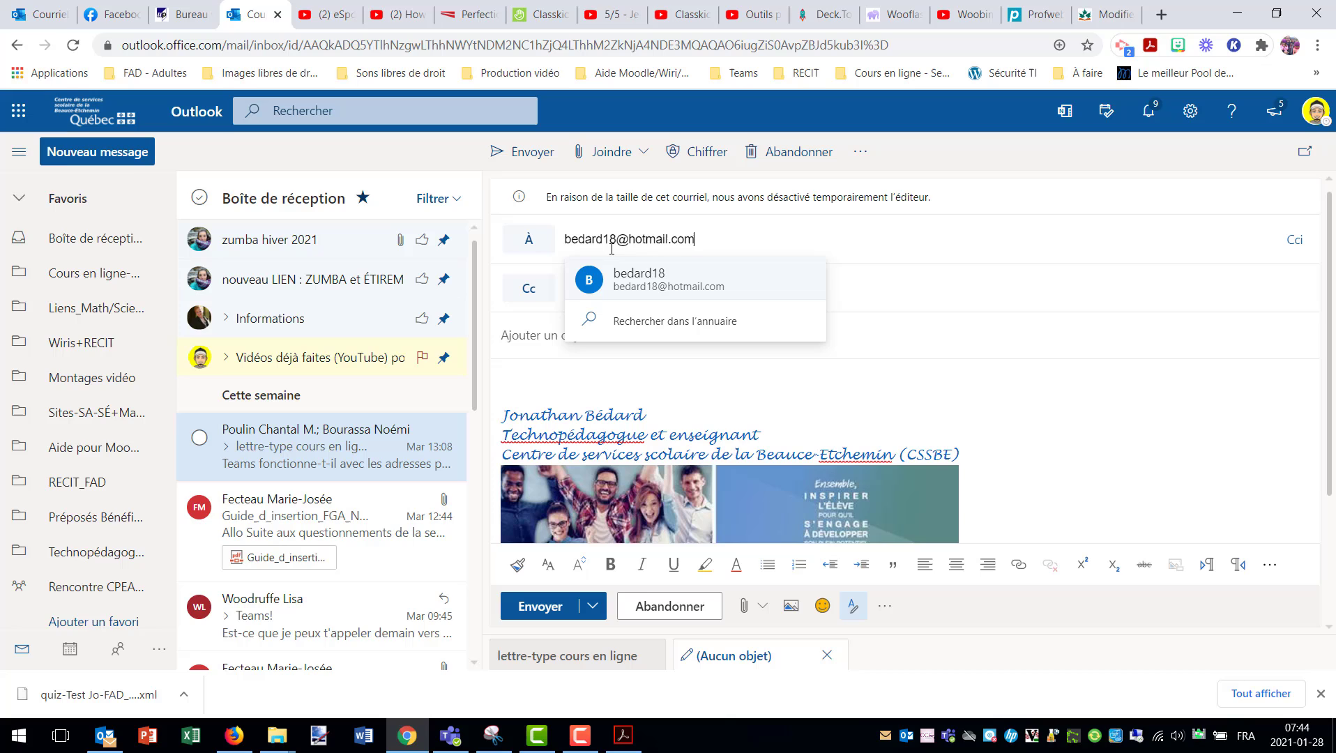
left_click(697, 292)
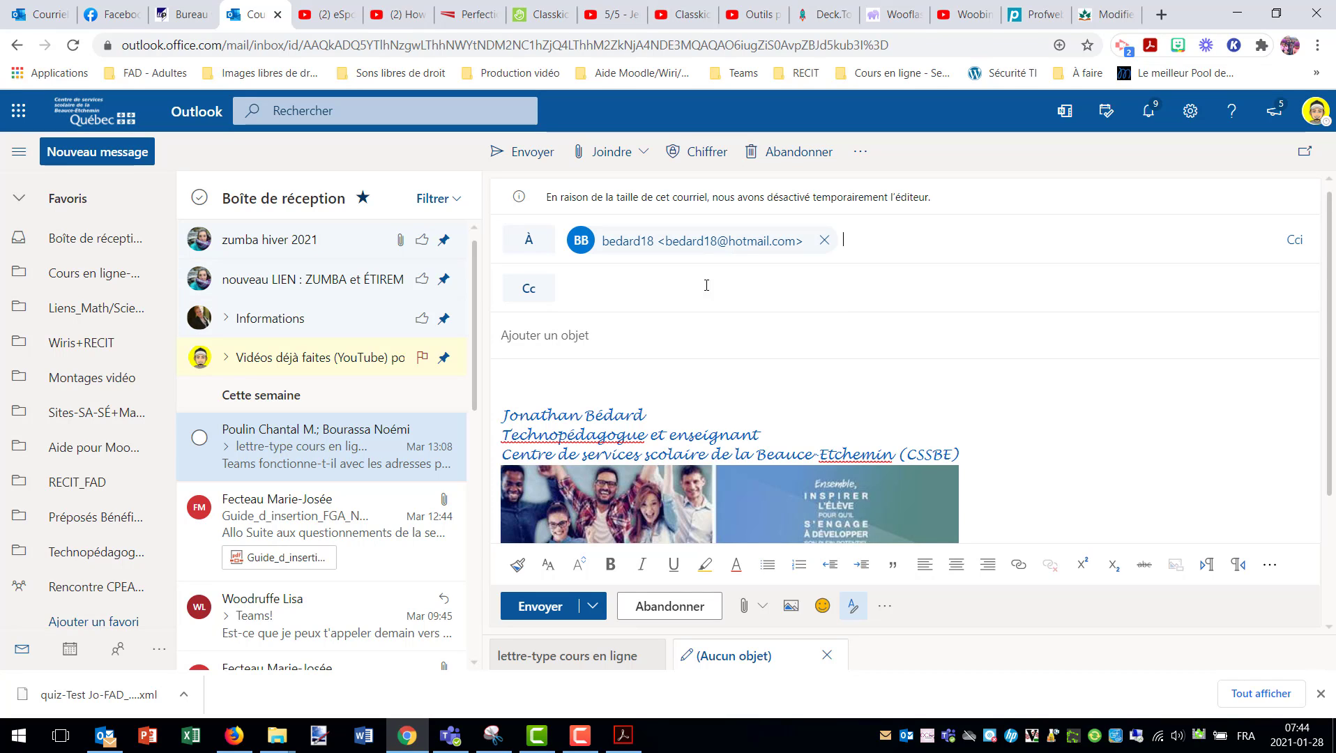
- Enter the subject 'Lien cours #1 Anglais'
left_click(922, 247)
left_click(597, 336)
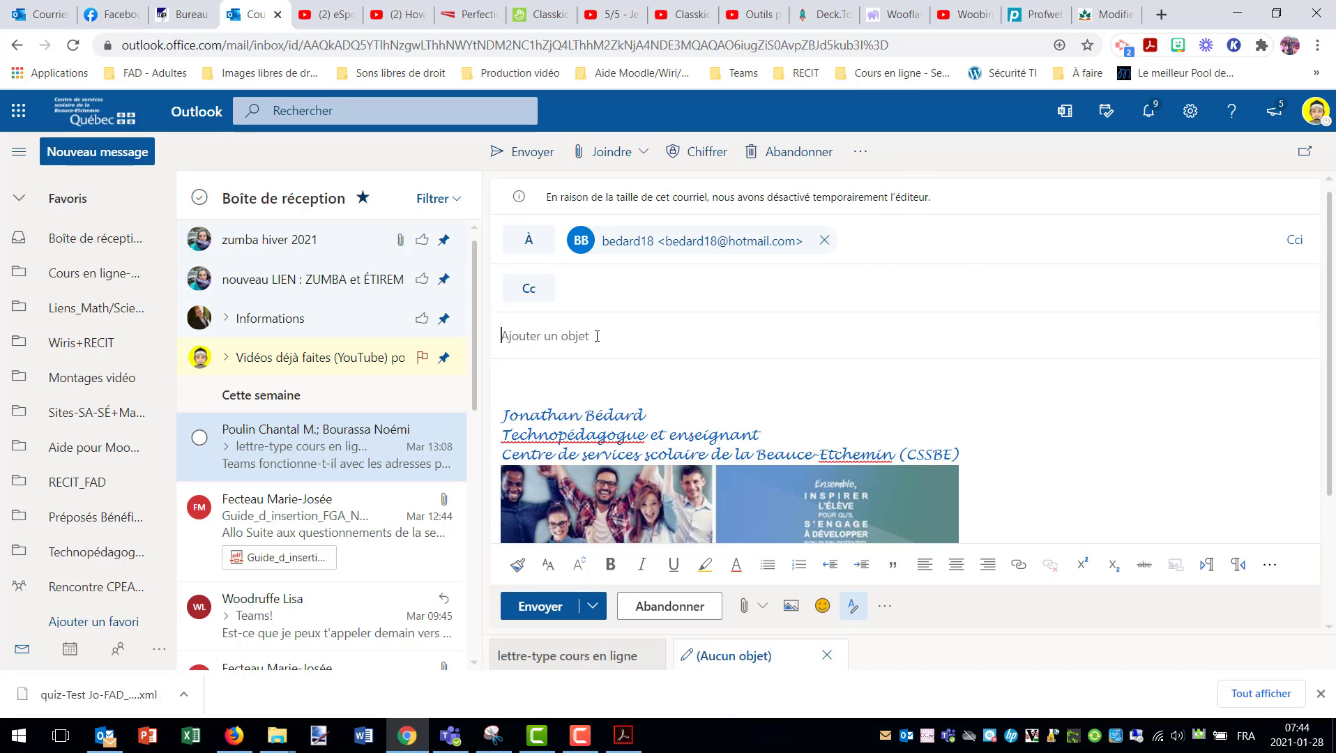
type("Cl")
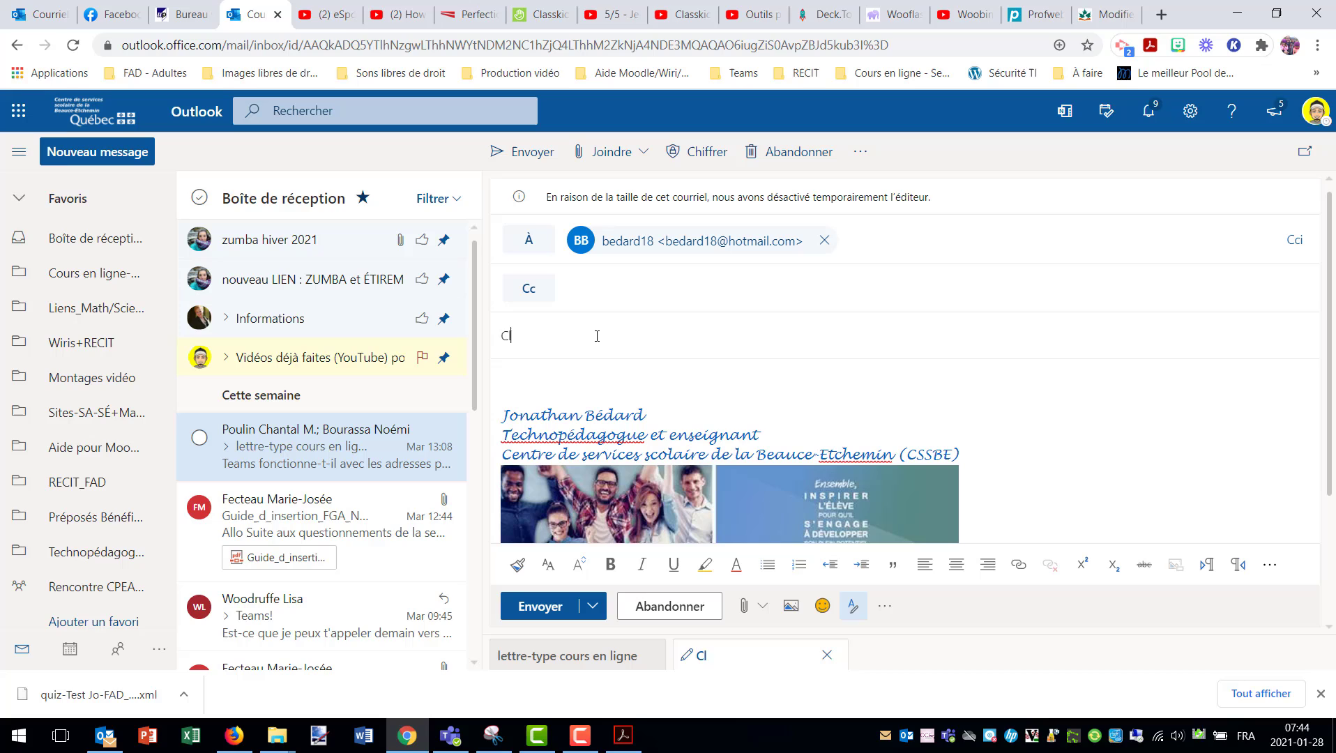
key("BackSpace")
type("Li")
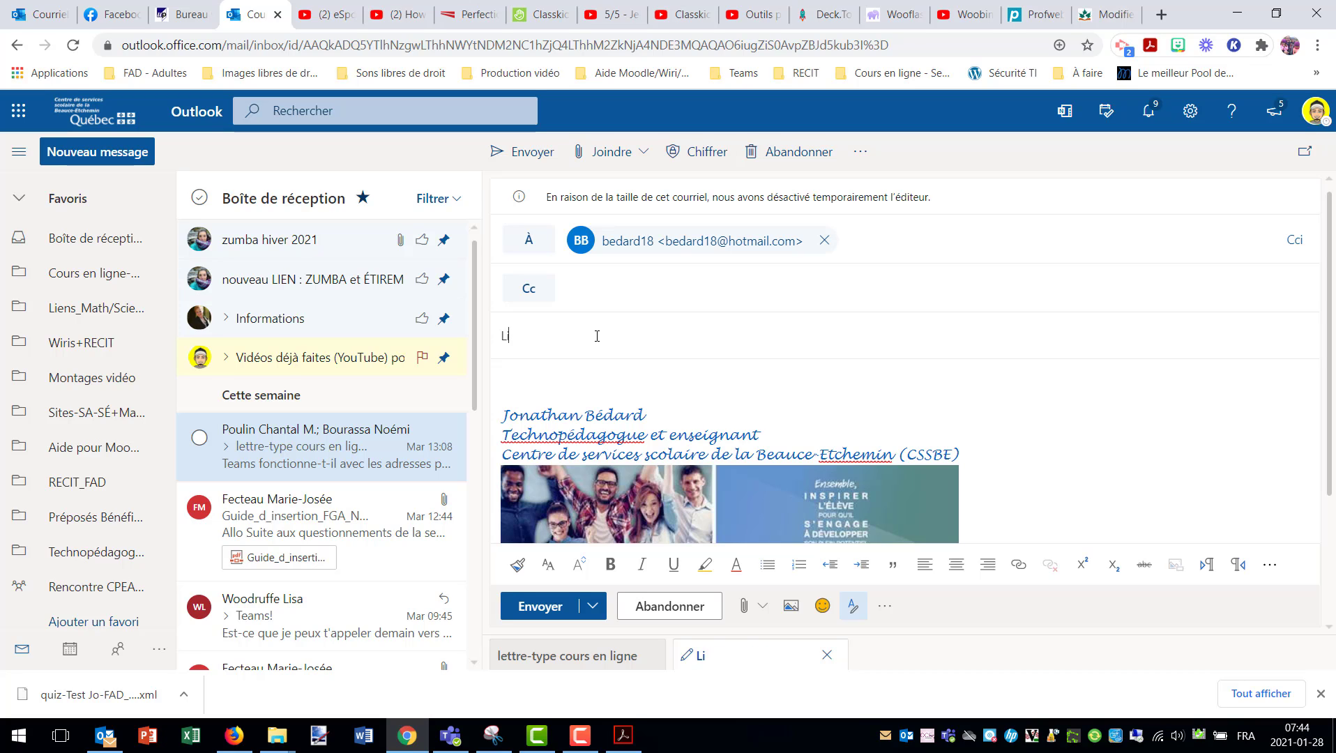
type("en")
key("BackSpace")
type("n cours")
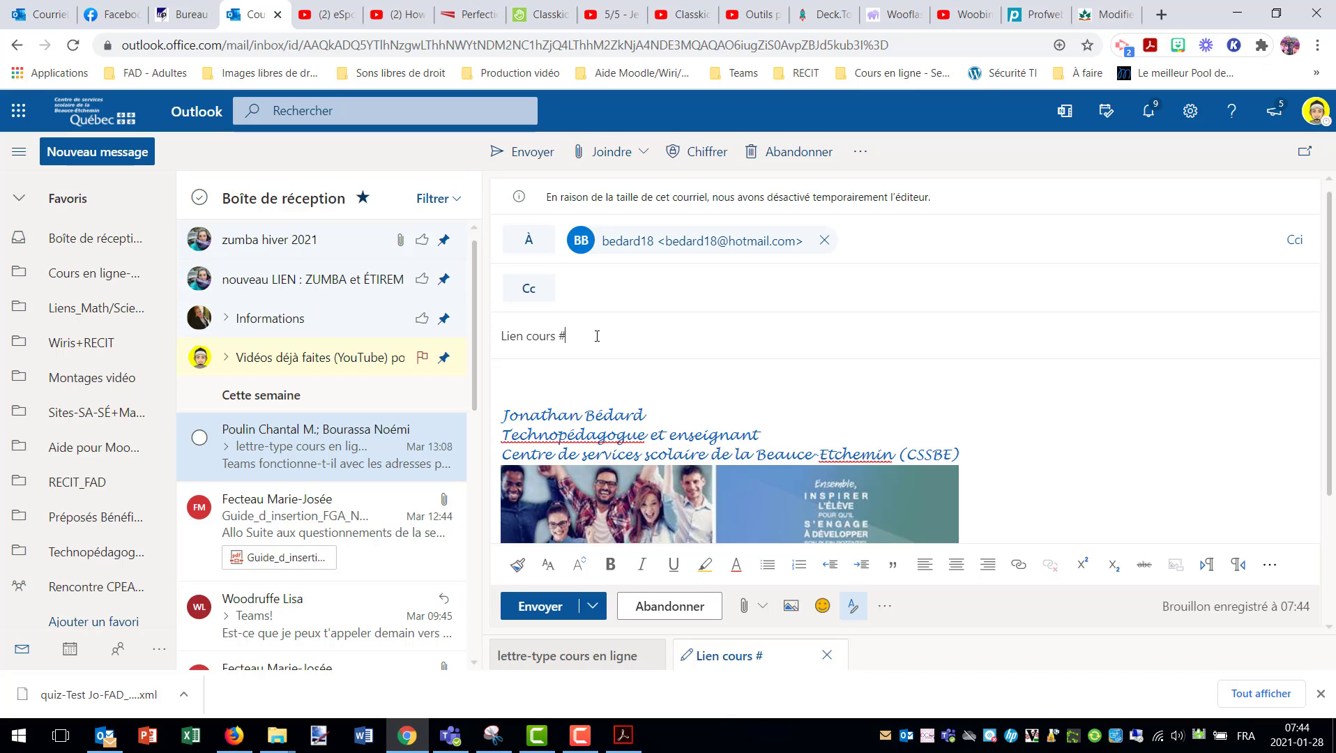
type("#1 Anglais")
- Write 'Voici le lien de notre premier cours :' in the body and paste the Teams link
left_click(578, 374)
type("Voici le lien de n")
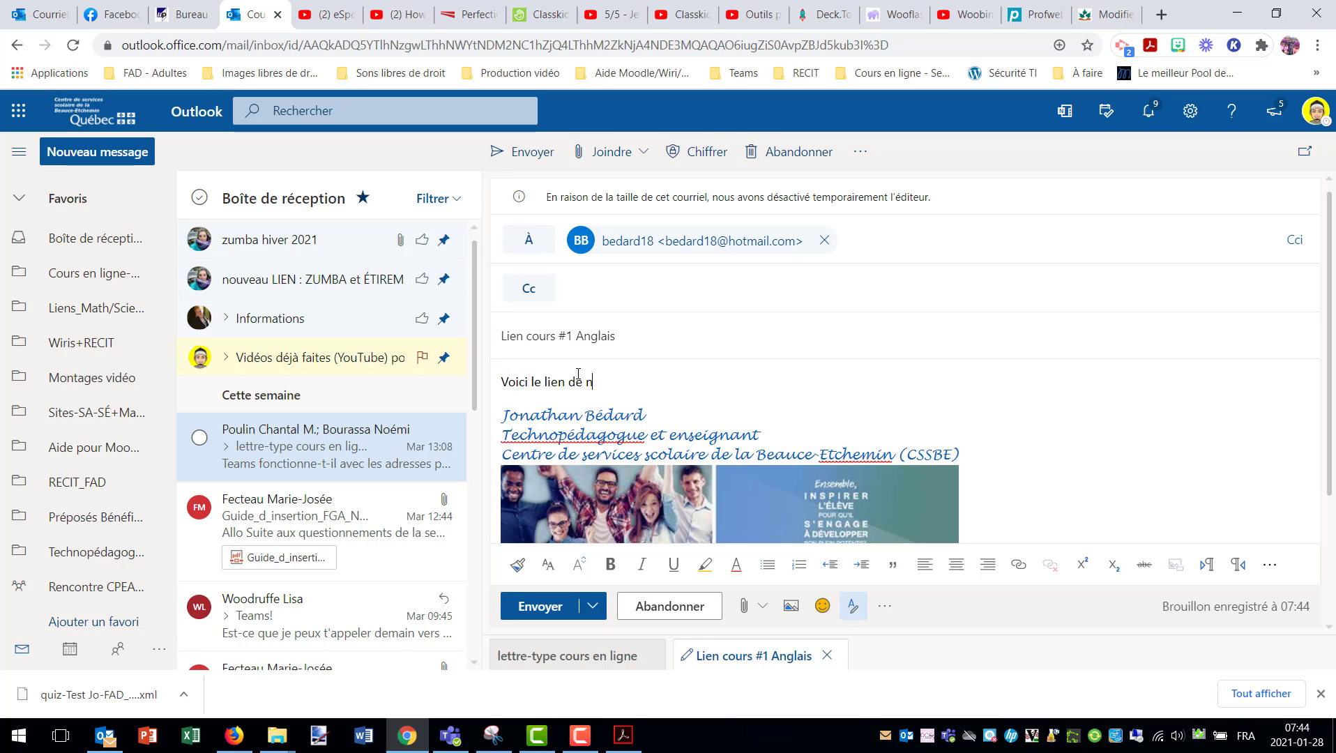
type("otre premier cours :")
right_click(725, 382)
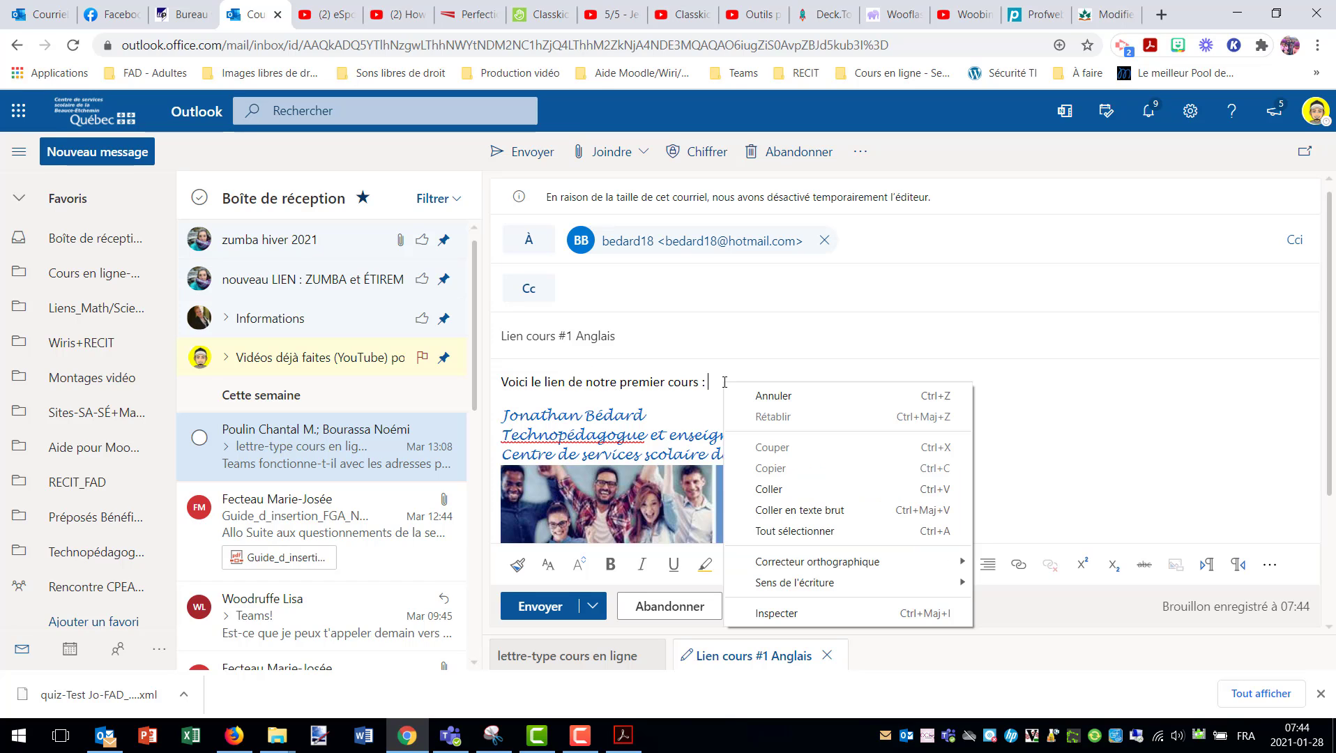
left_click(779, 490)
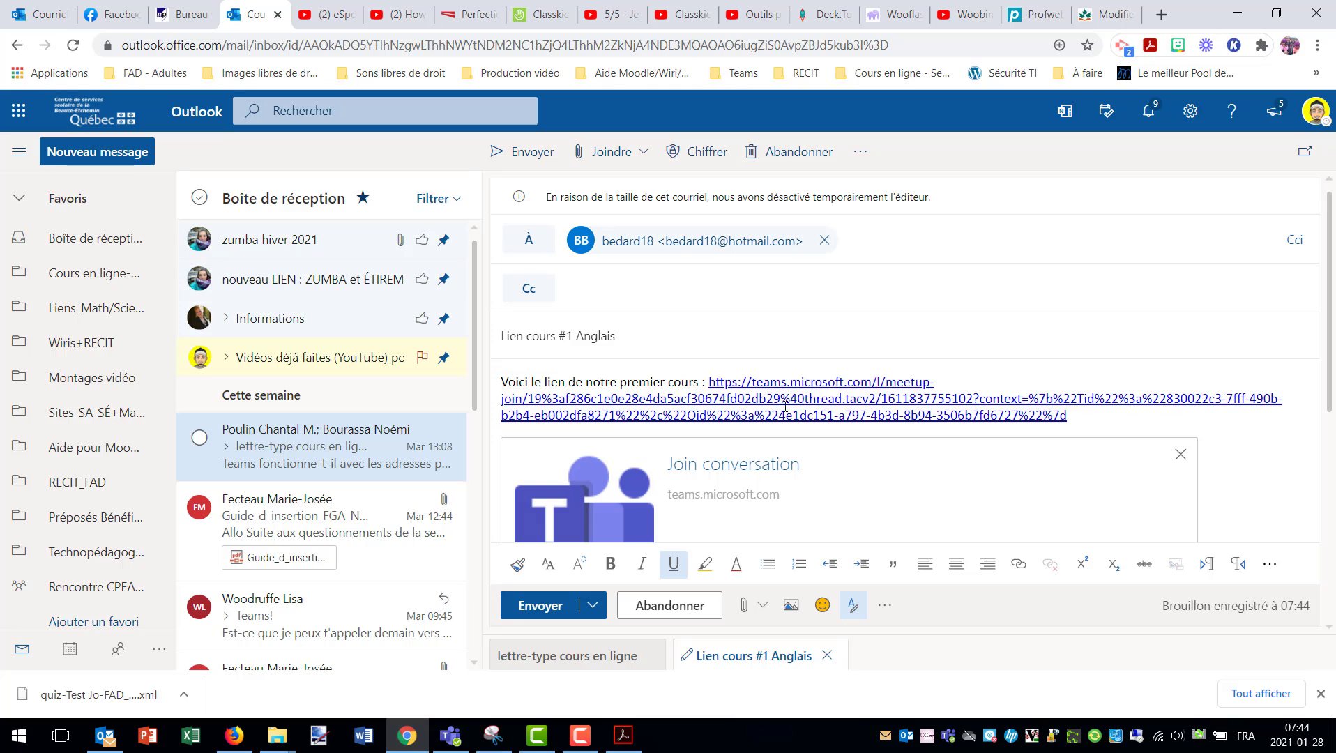
- Return to Teams and join the English Class 1 meeting
mouse_move(453, 742)
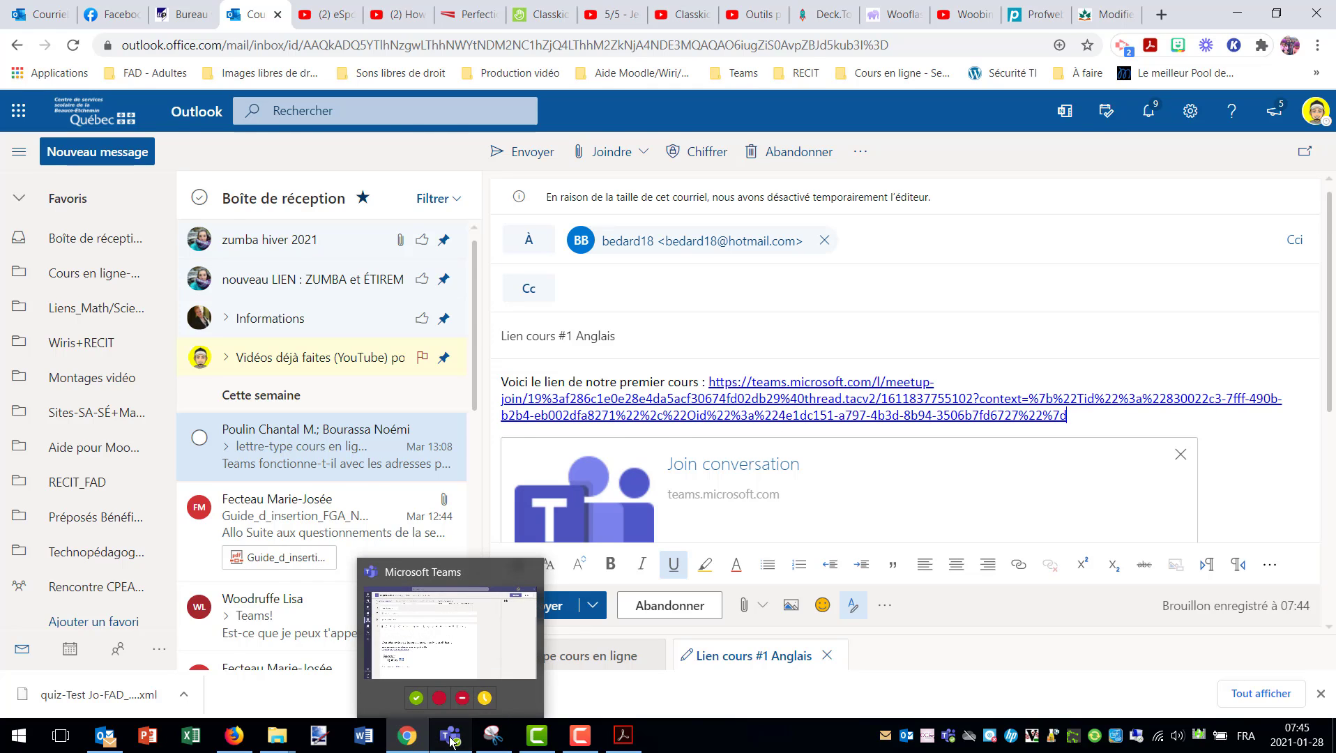
left_click(462, 675)
left_click(1174, 70)
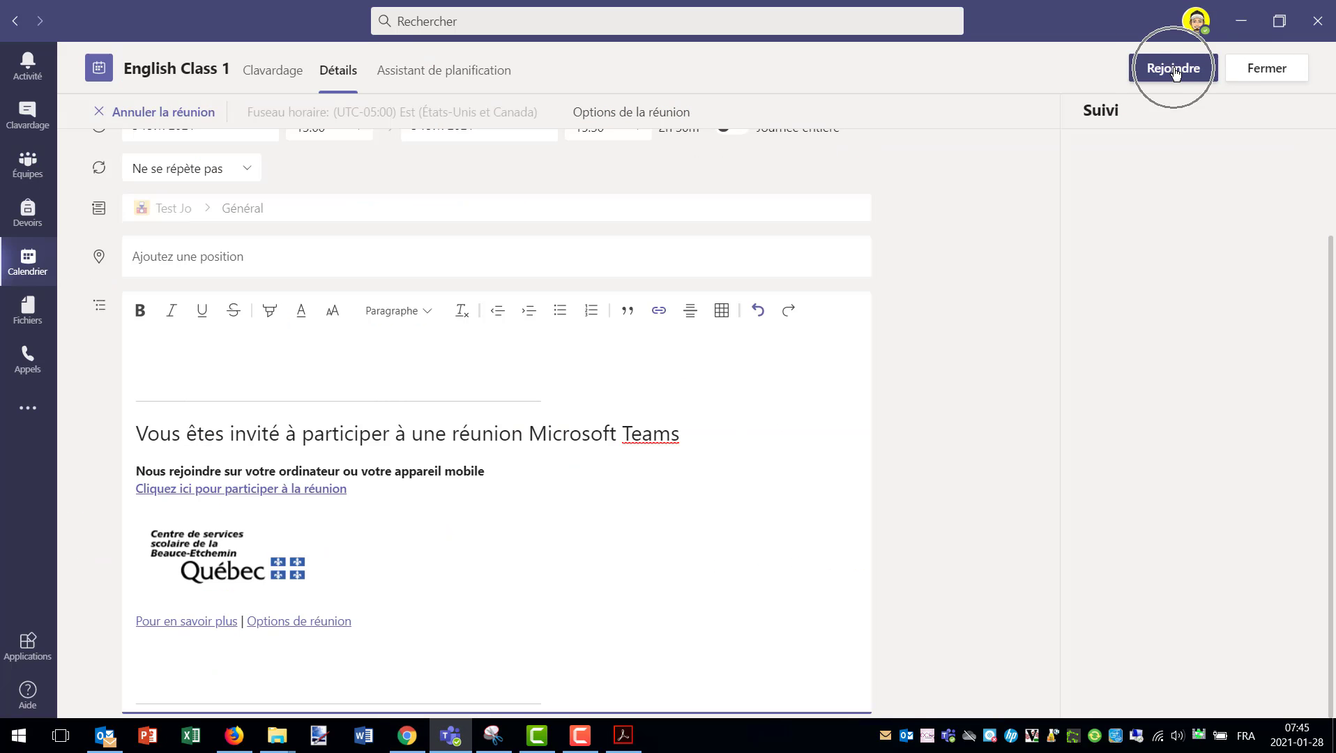